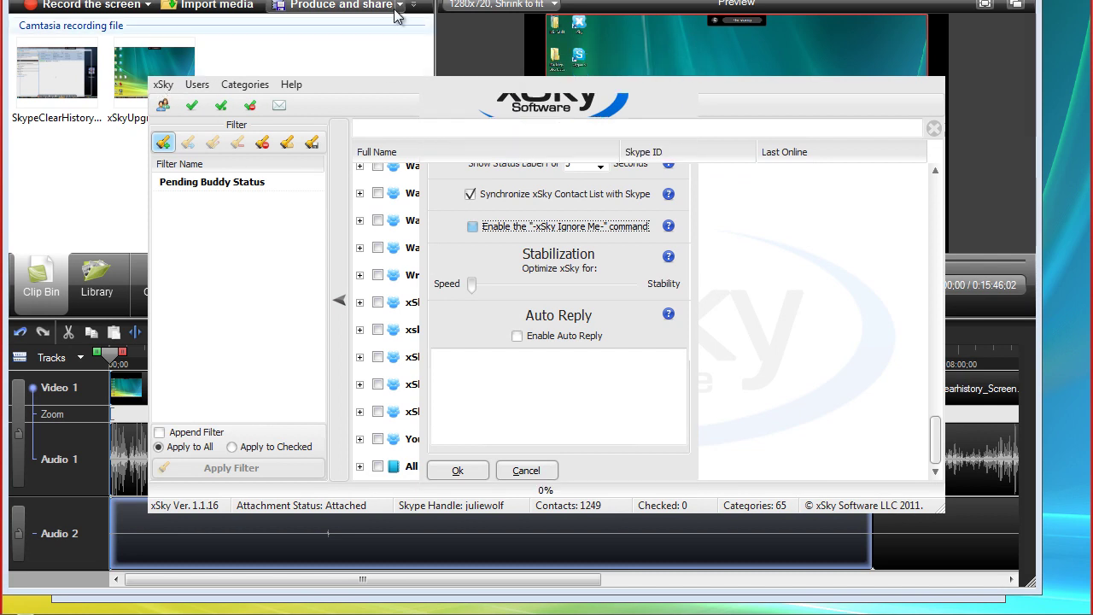
Open the xSky main menu above the contact category list
click(164, 85)
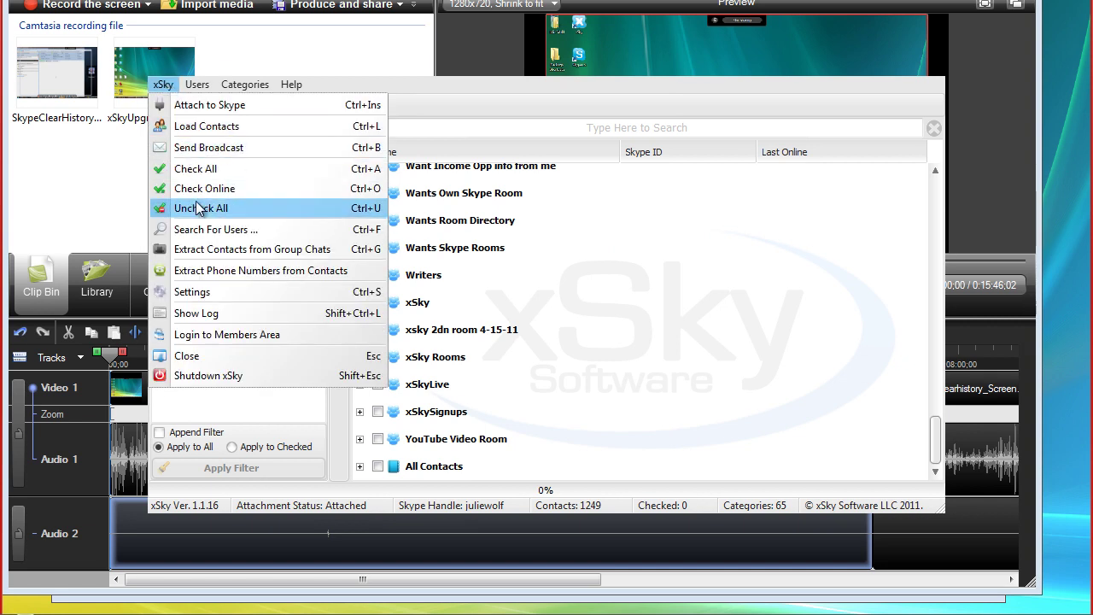
Choose Settings from the xSky menu to bring up the settings window
click(192, 292)
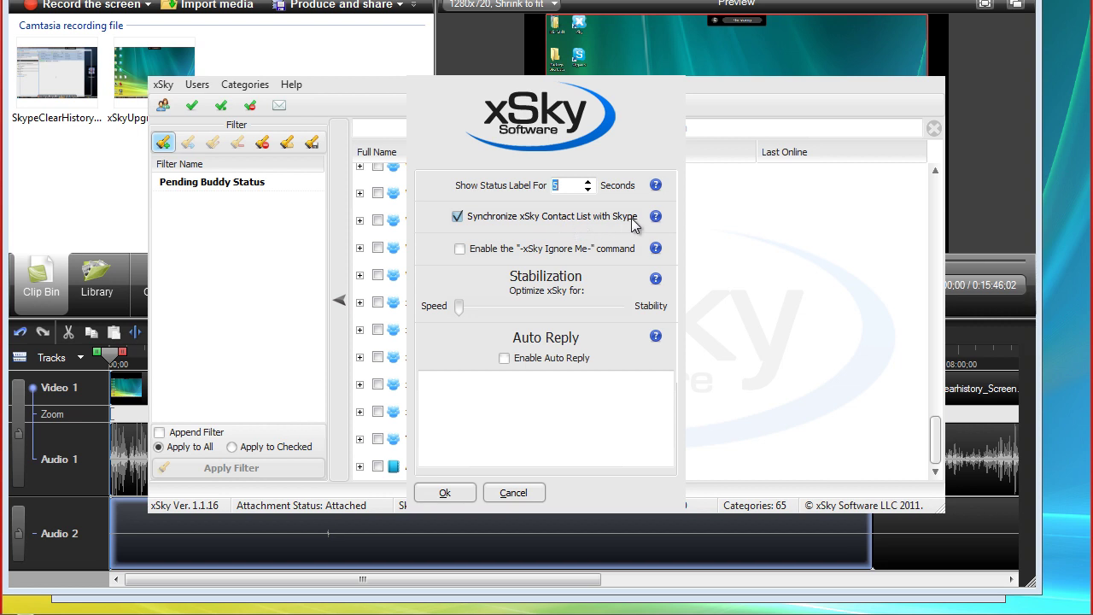
click(458, 218)
click(457, 217)
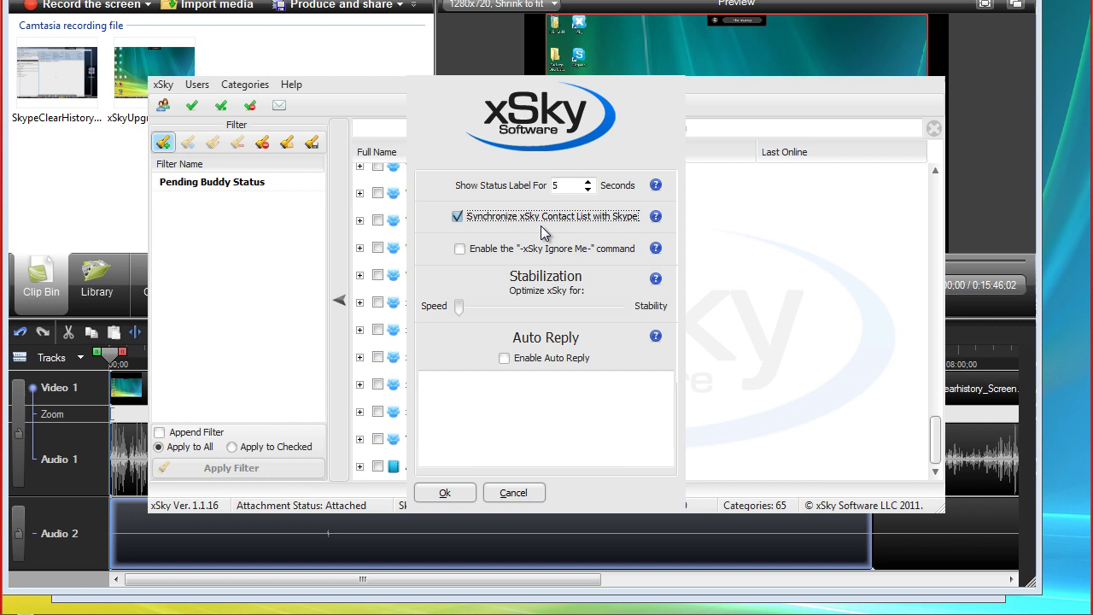
Enable the -xSky Ignore Me- command and move the Settings window aside
click(460, 251)
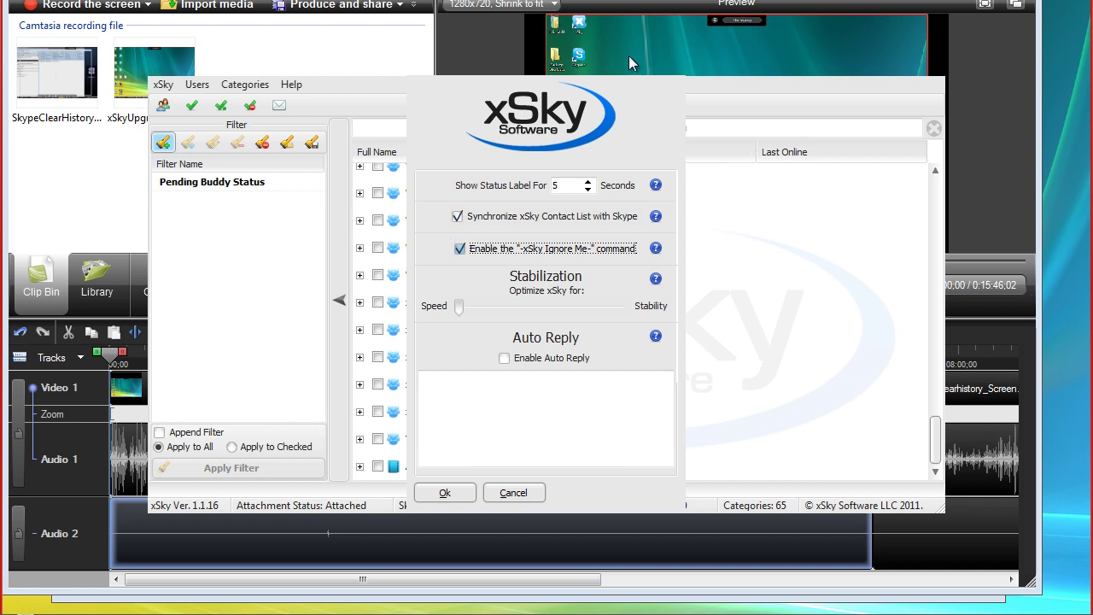
drag(629, 59, 700, 286)
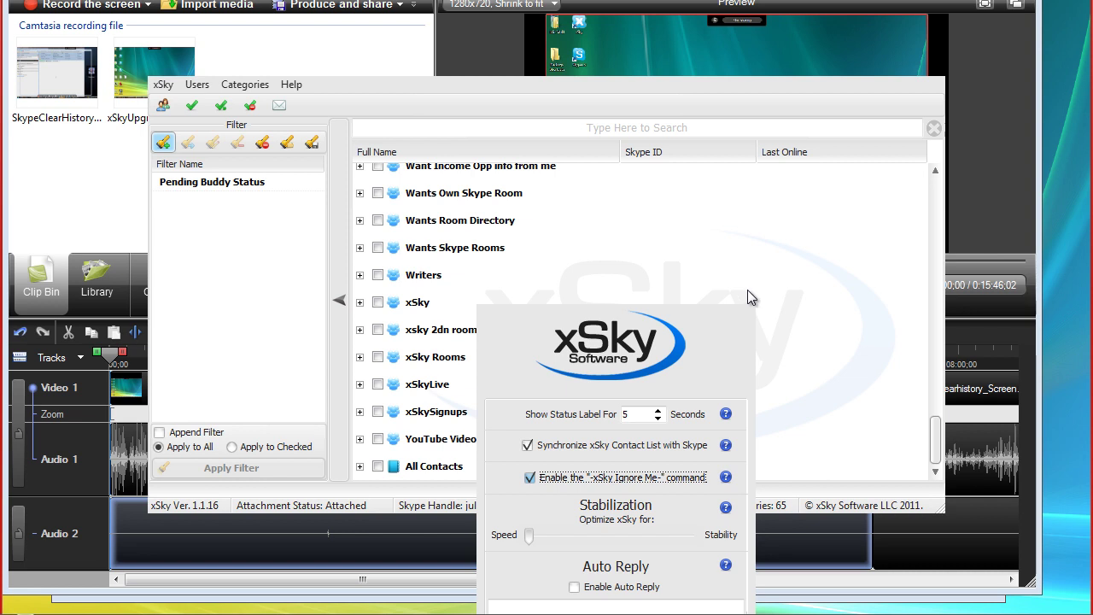
Check the 12 YouTube Video Room contacts, start a broadcast with footer enabled, and choose Load Message
click(377, 439)
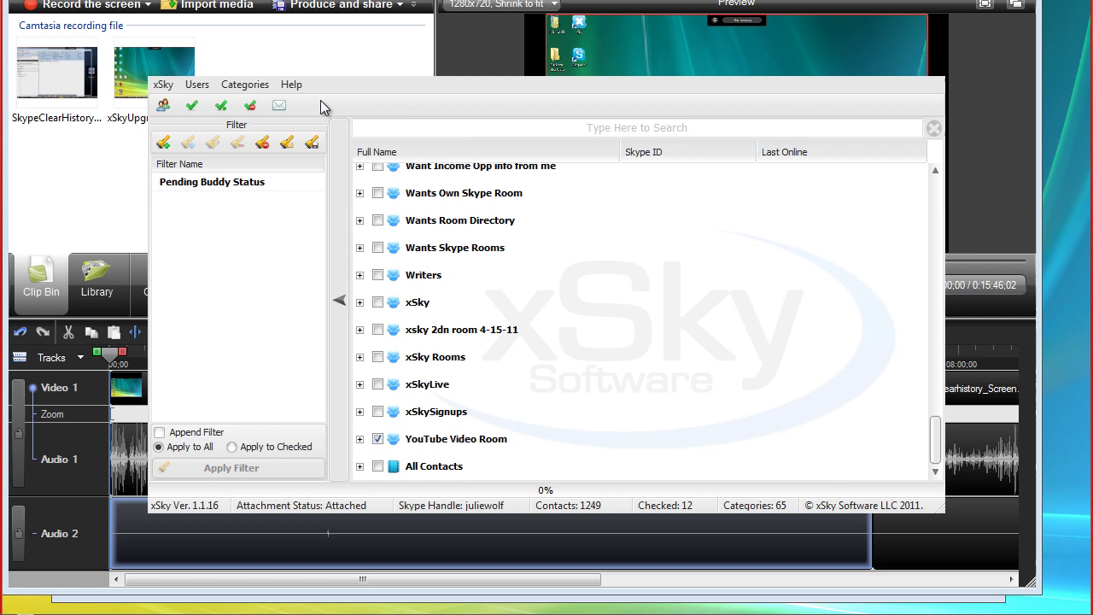
click(281, 108)
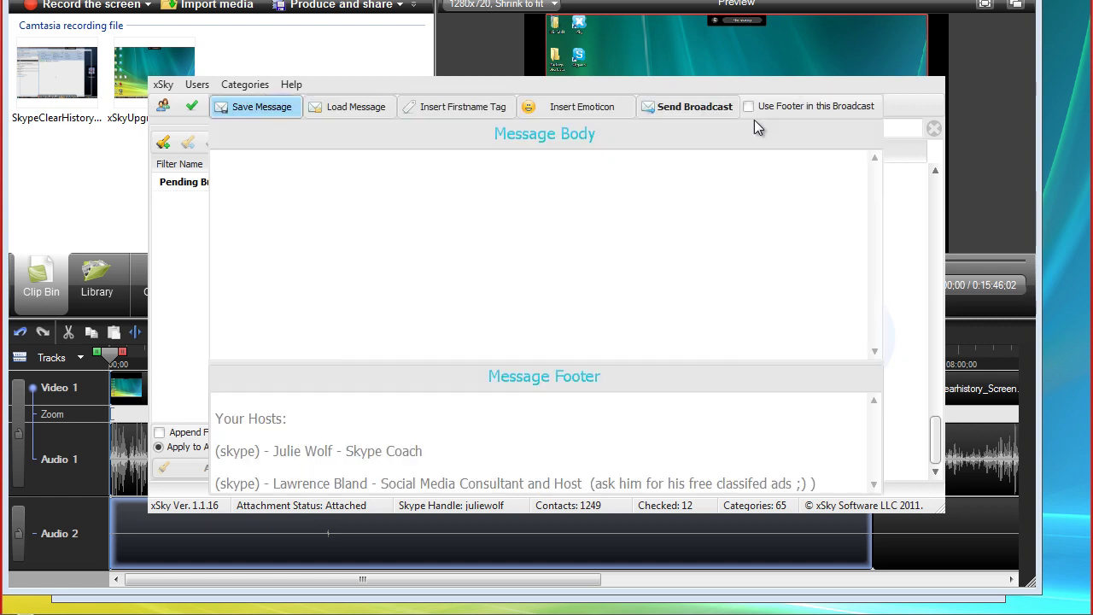
click(749, 108)
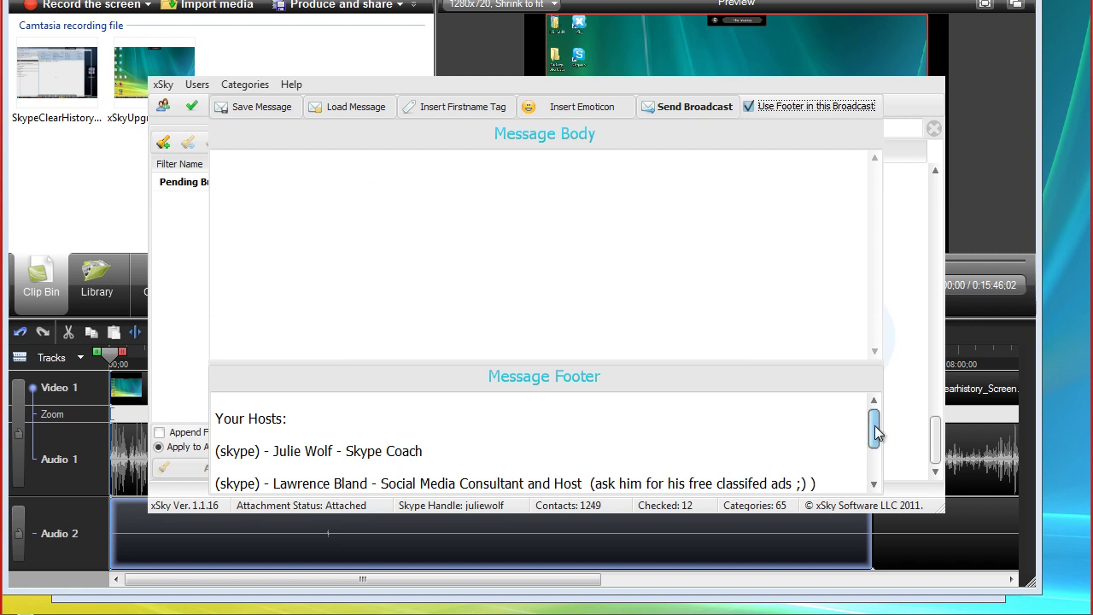
mouse_move(875, 429)
mouse_down()
mouse_move(874, 451)
mouse_move(874, 407)
mouse_up()
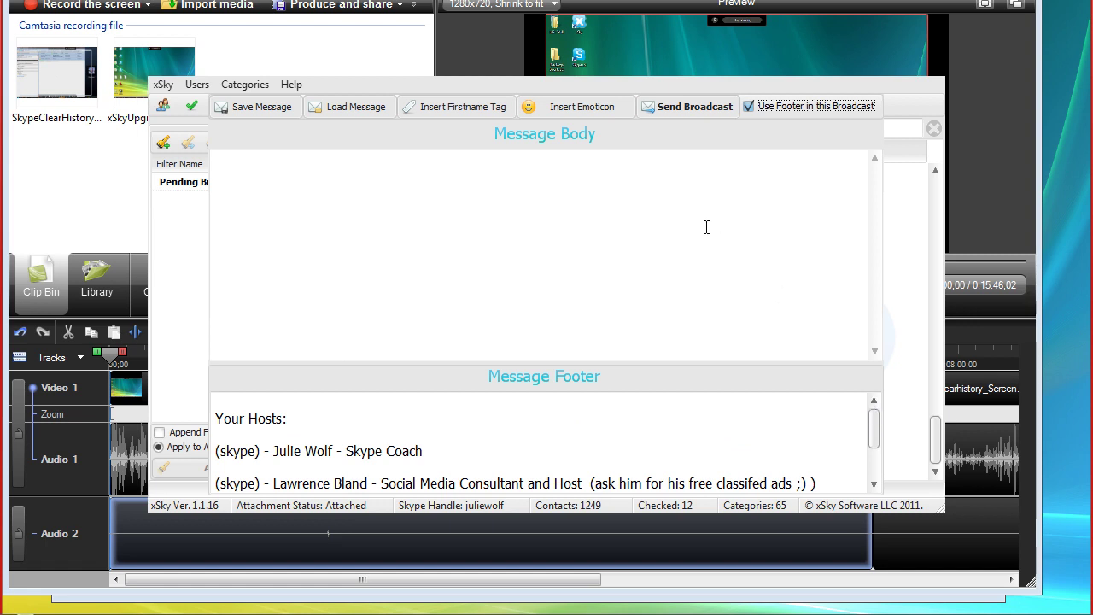
click(340, 106)
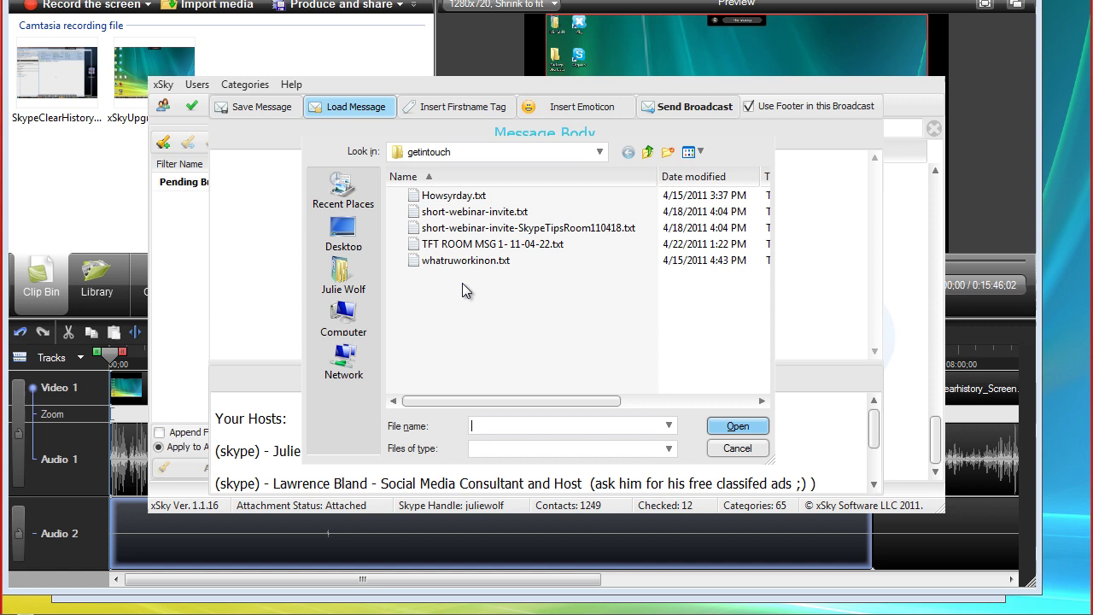
Load footer1-hosts-ps-remove-me.txt from the footers folder into the message body
click(601, 152)
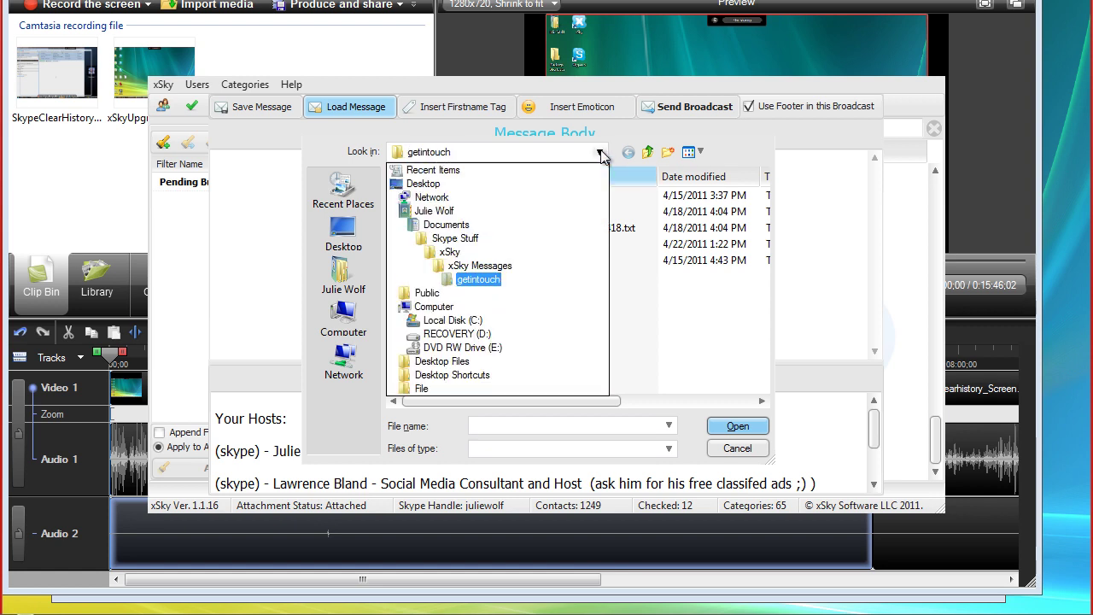
click(495, 266)
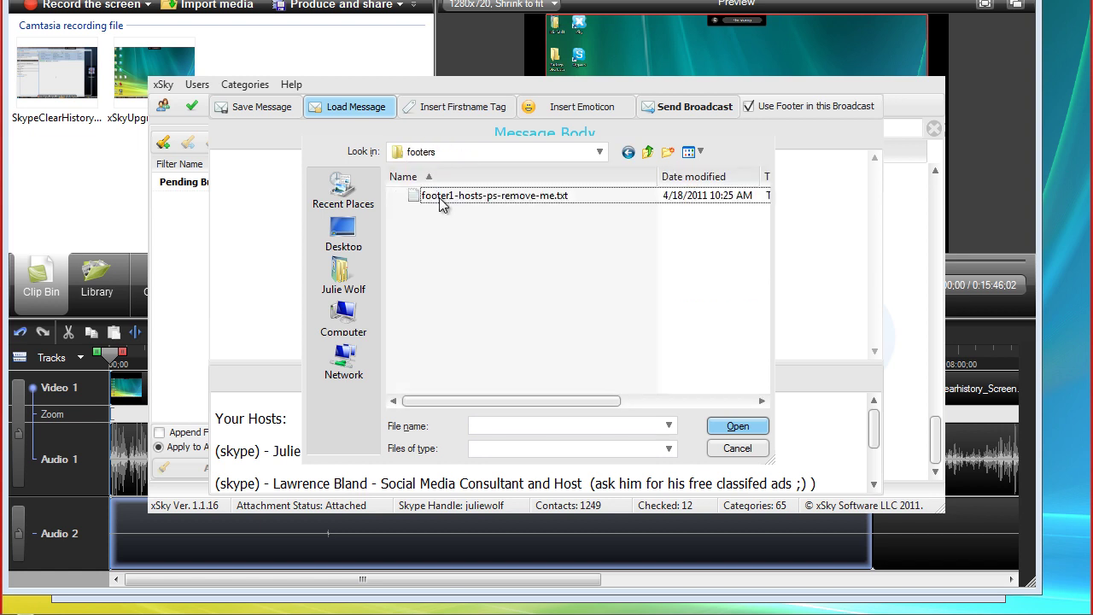
click(516, 199)
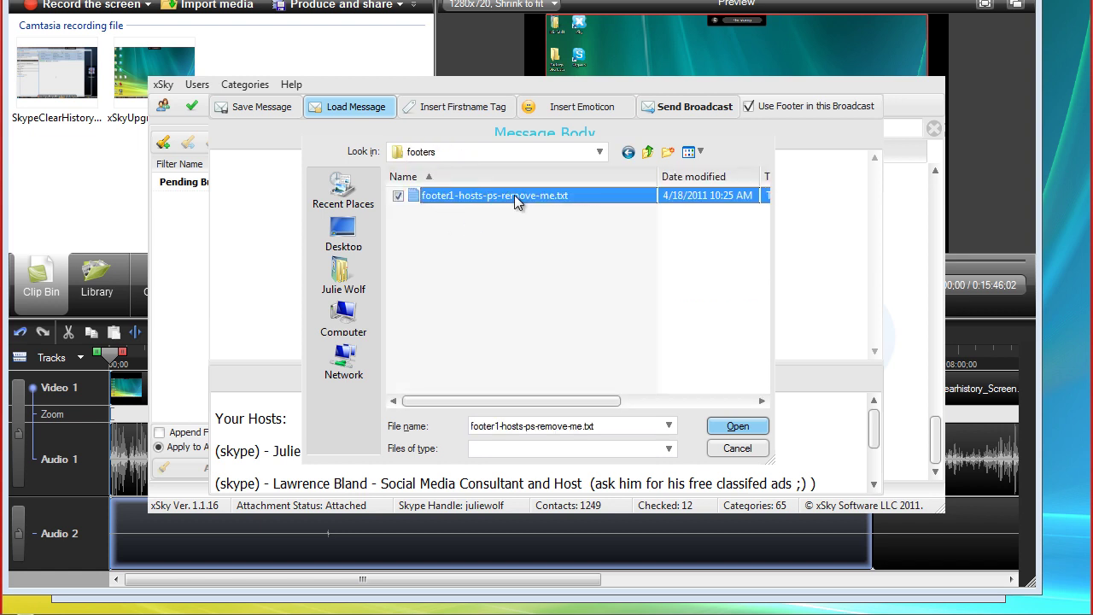
click(738, 426)
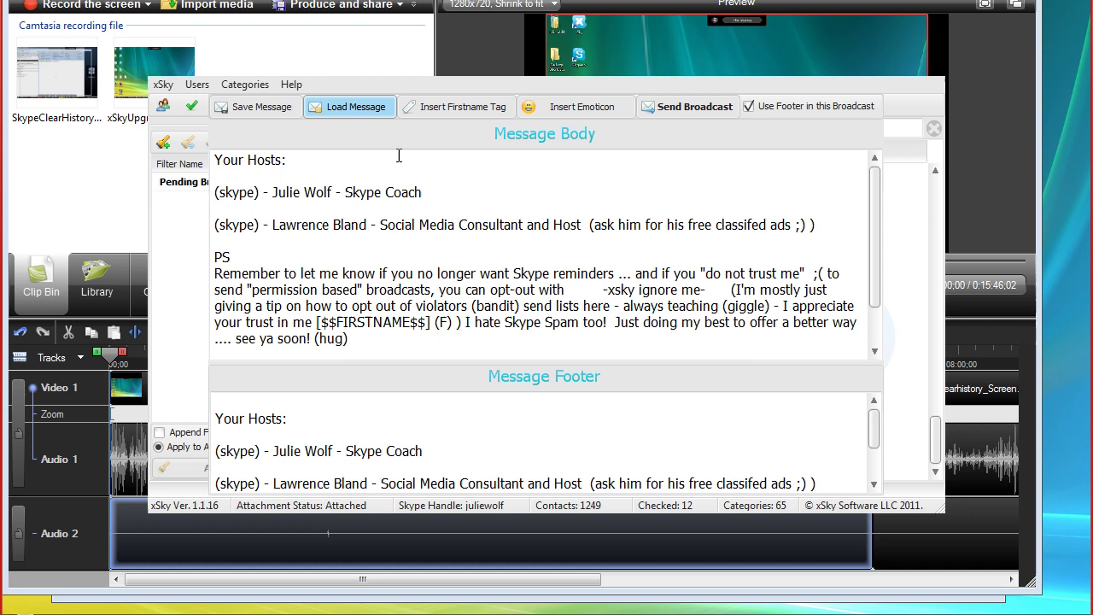
click(284, 179)
drag(216, 209, 453, 372)
key(Delete)
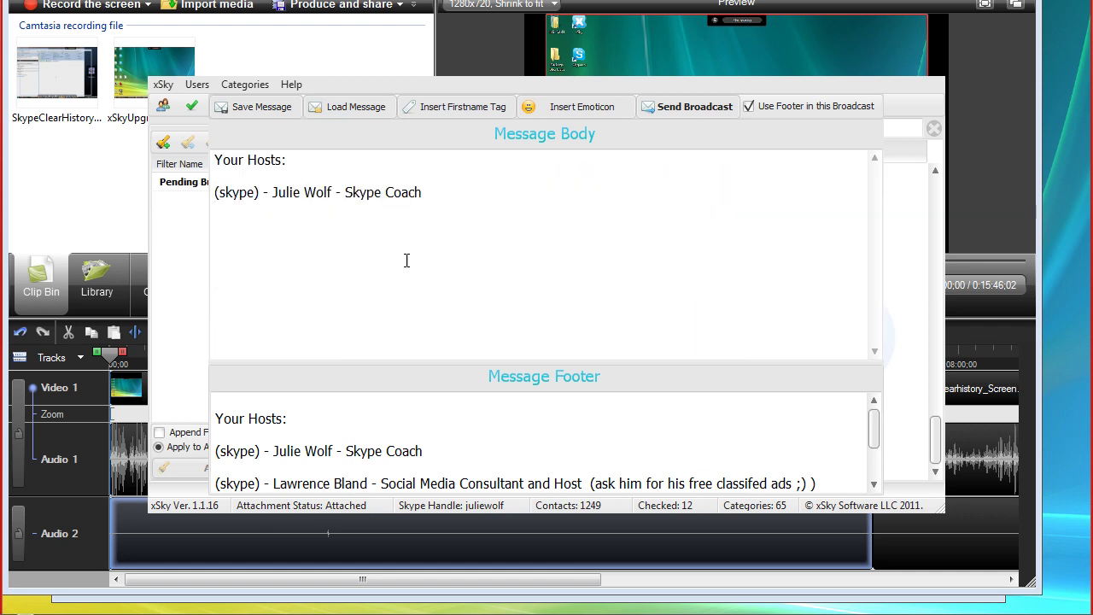
drag(297, 165, 213, 161)
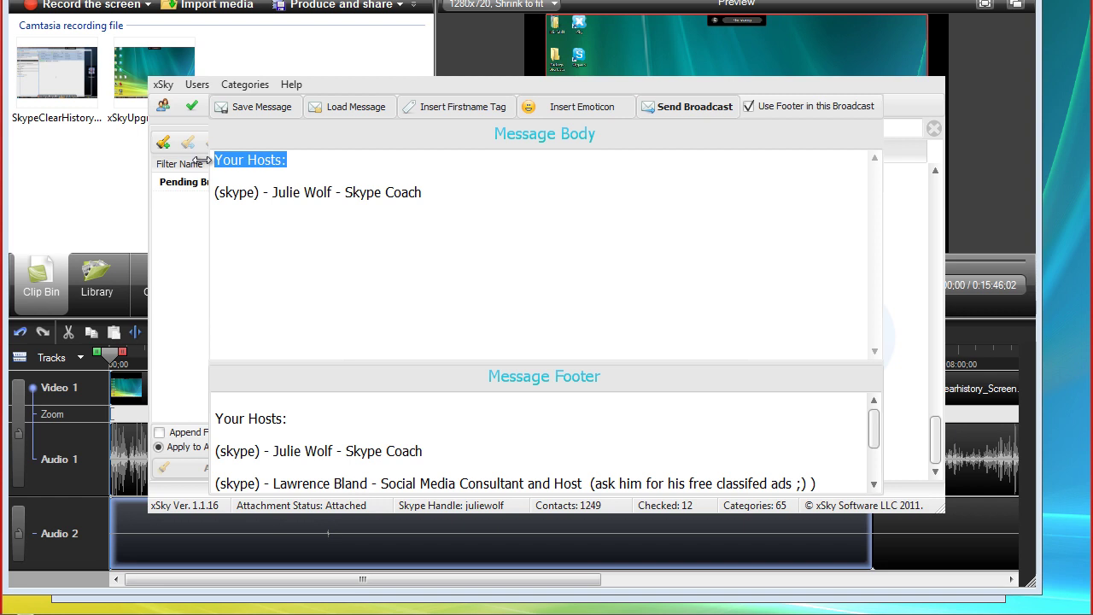
key(Delete)
key(Delete)
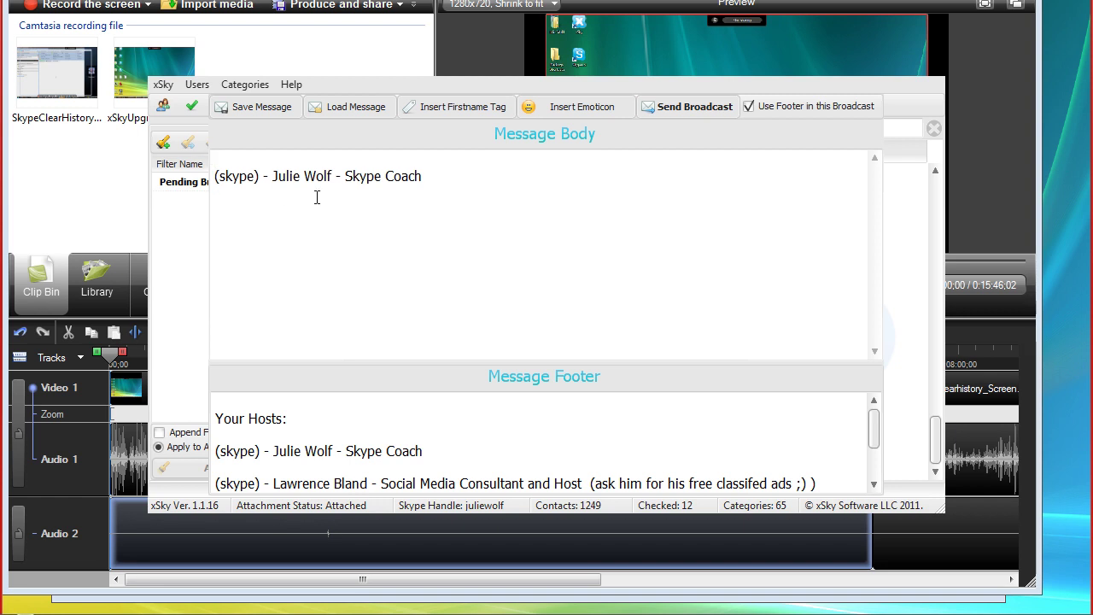
click(442, 176)
key(Return)
text(www.xskyforskype.com)
Start a PS line: 'PS If you not longer want to recieve xsky broadcasts from me'
click(328, 163)
click(245, 231)
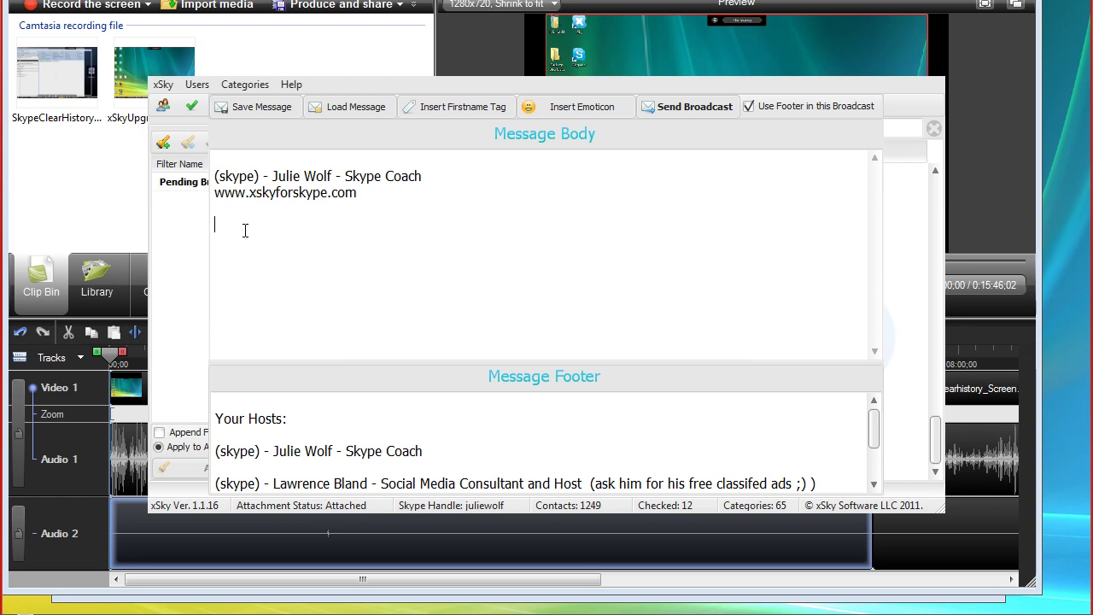
text(PS If you not longer want to re)
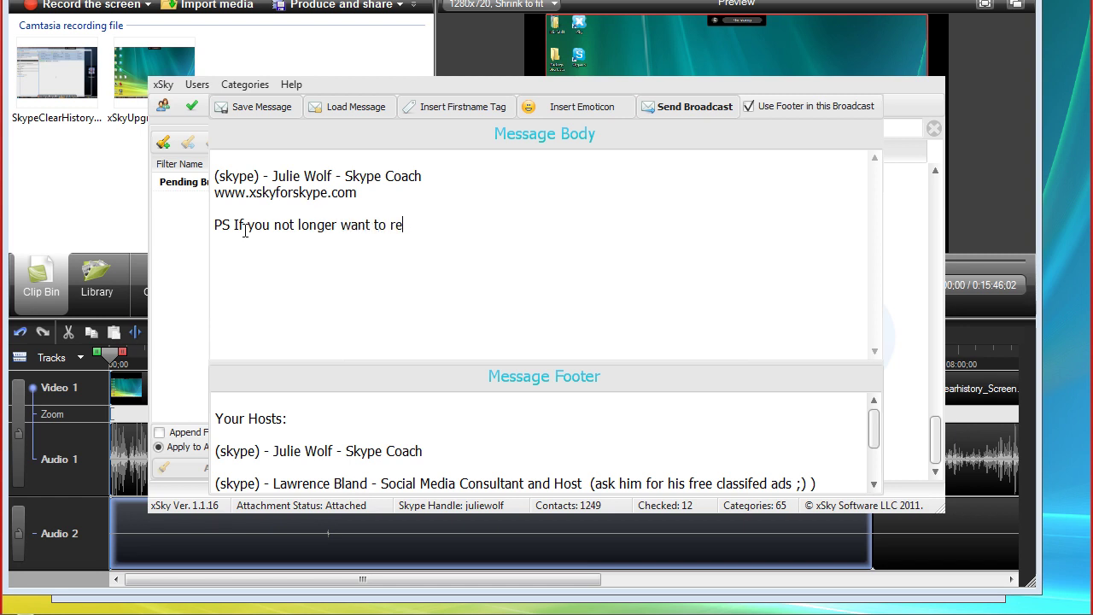
text(cieve bor)
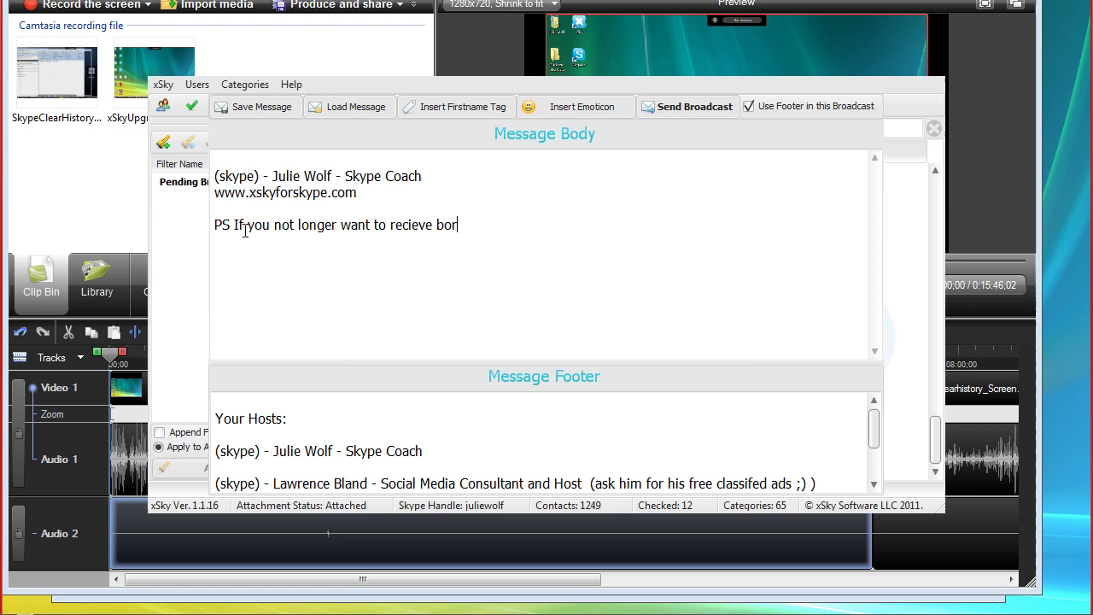
text(adcasts f)
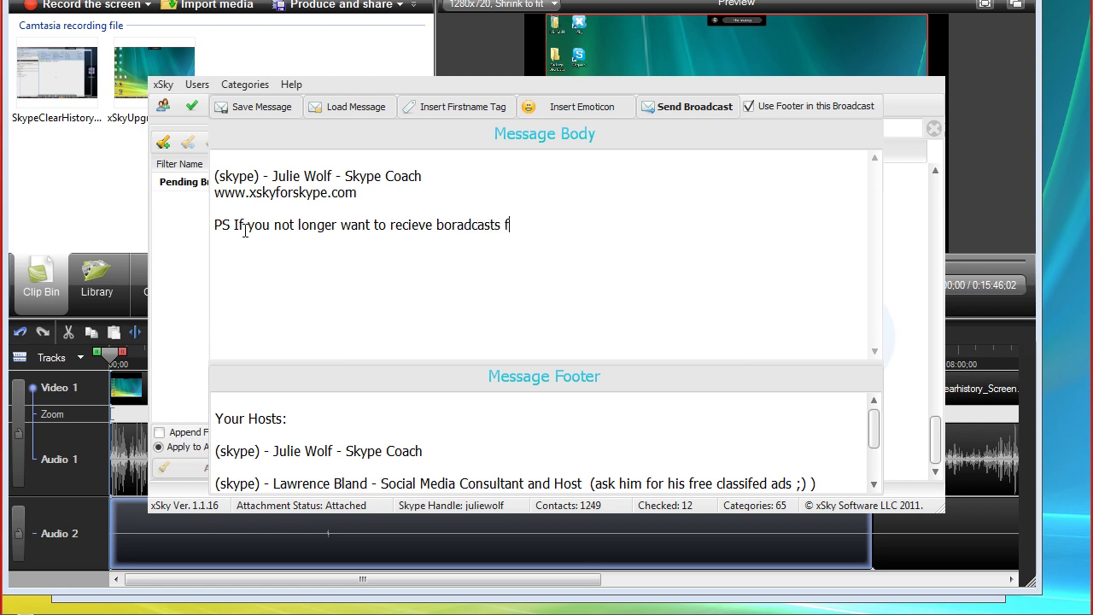
text(rom me)
click(437, 225)
text(xsky)
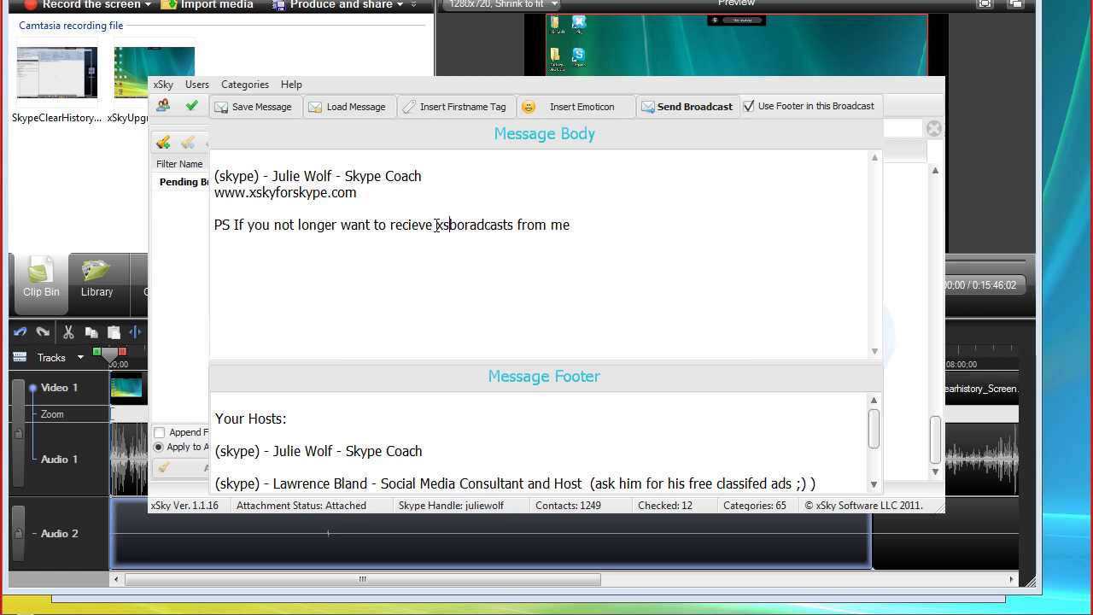
click(480, 224)
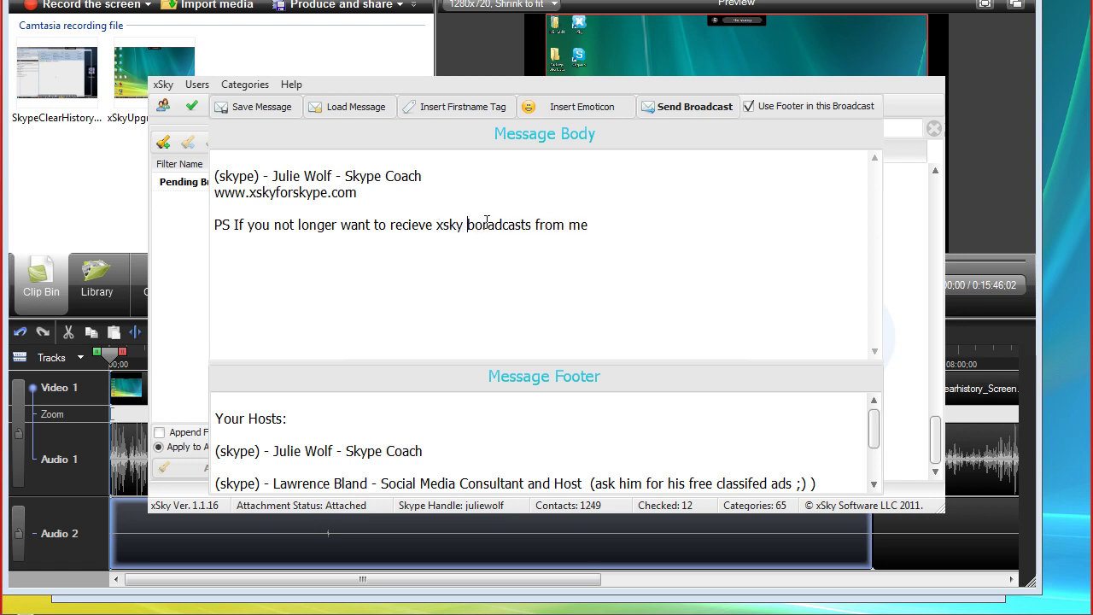
key(BackSpace)
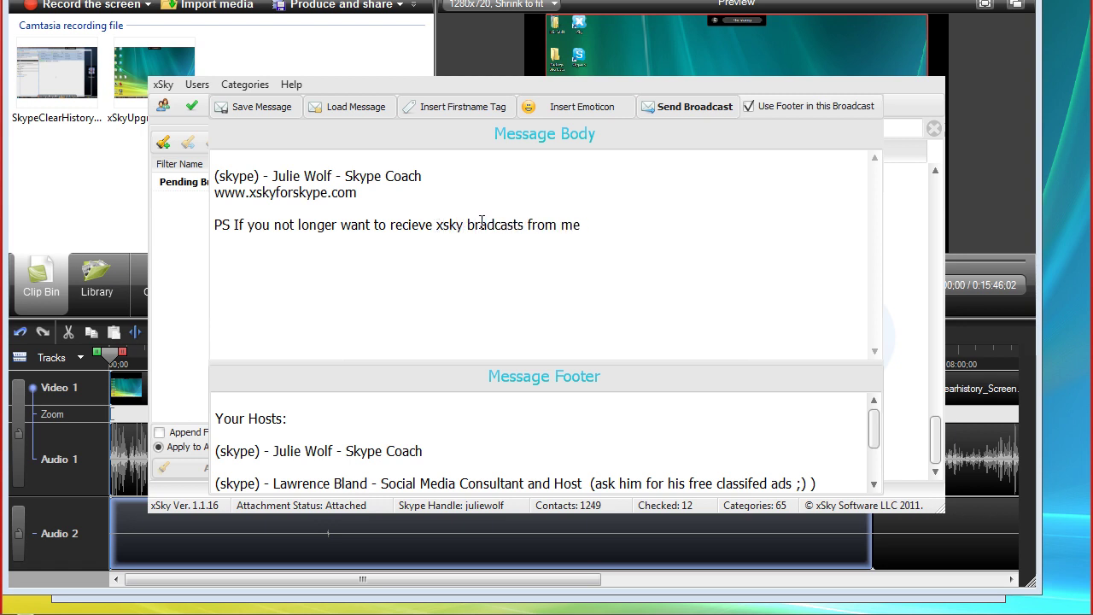
text(o)
Finish the PS with ', just enter -xsky ignore me- and you will instantly be in my Ignore List. No hard Feelings'
click(621, 224)
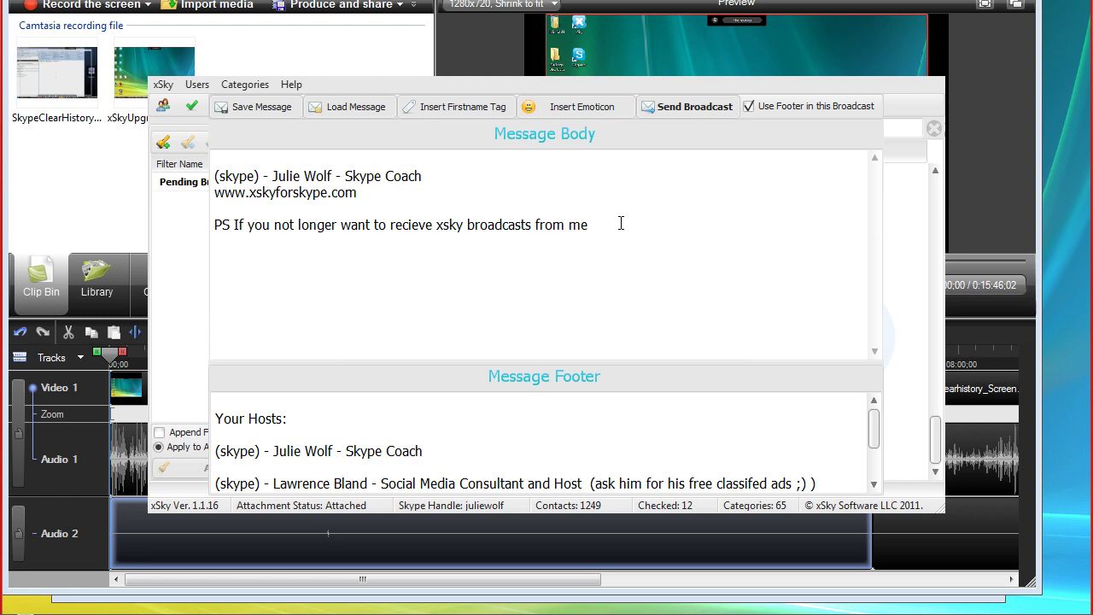
text(, just enter -xsky i)
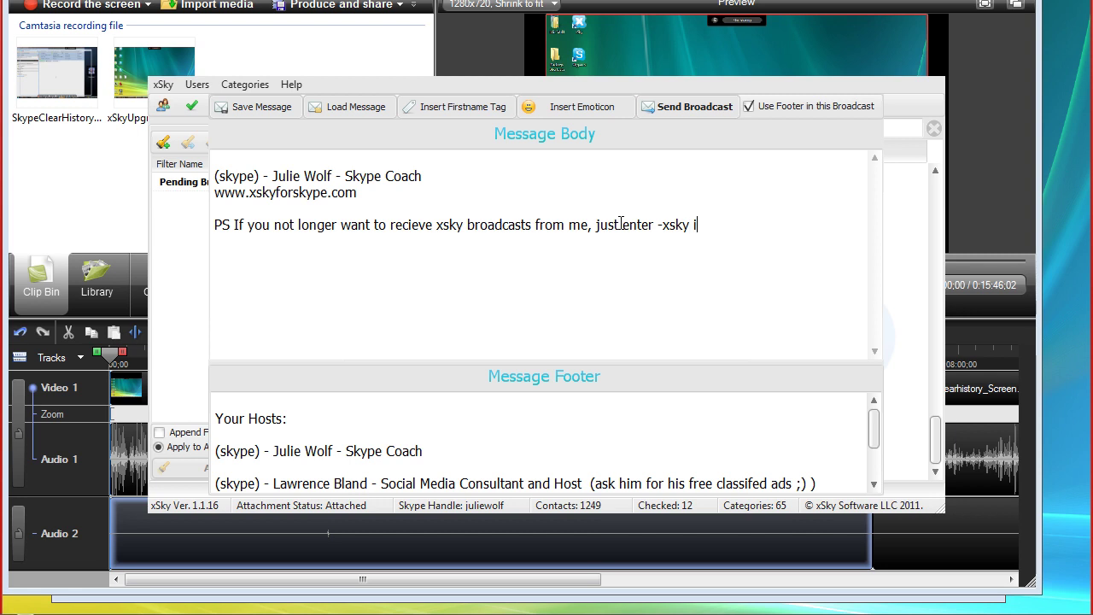
text(gnore me-)
click(706, 224)
text(n)
click(793, 227)
text(ad)
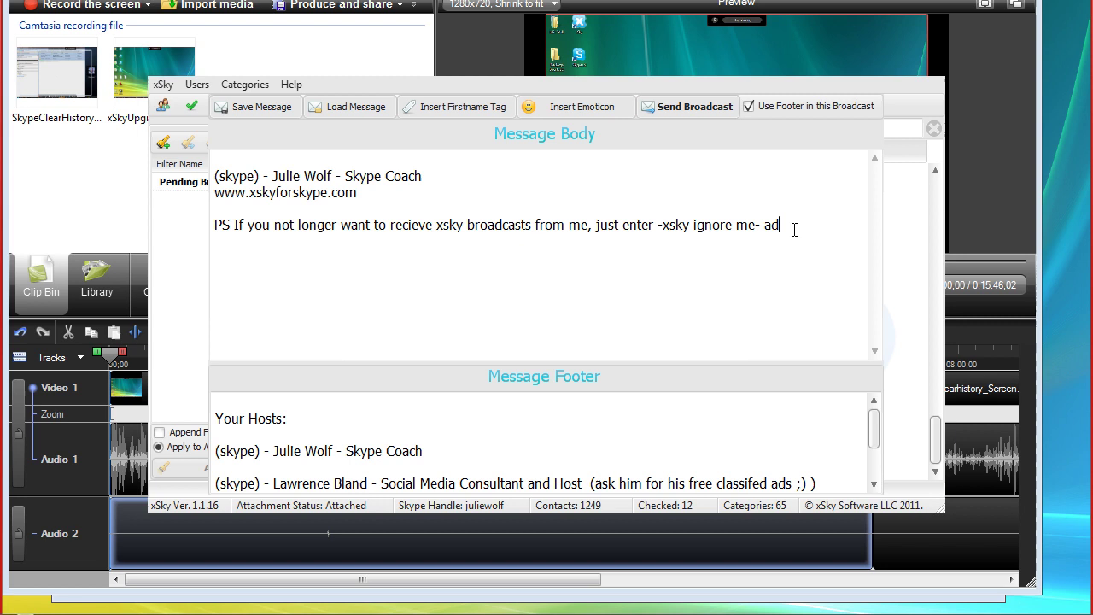
key(BackSpace)
text(nd you will instatn)
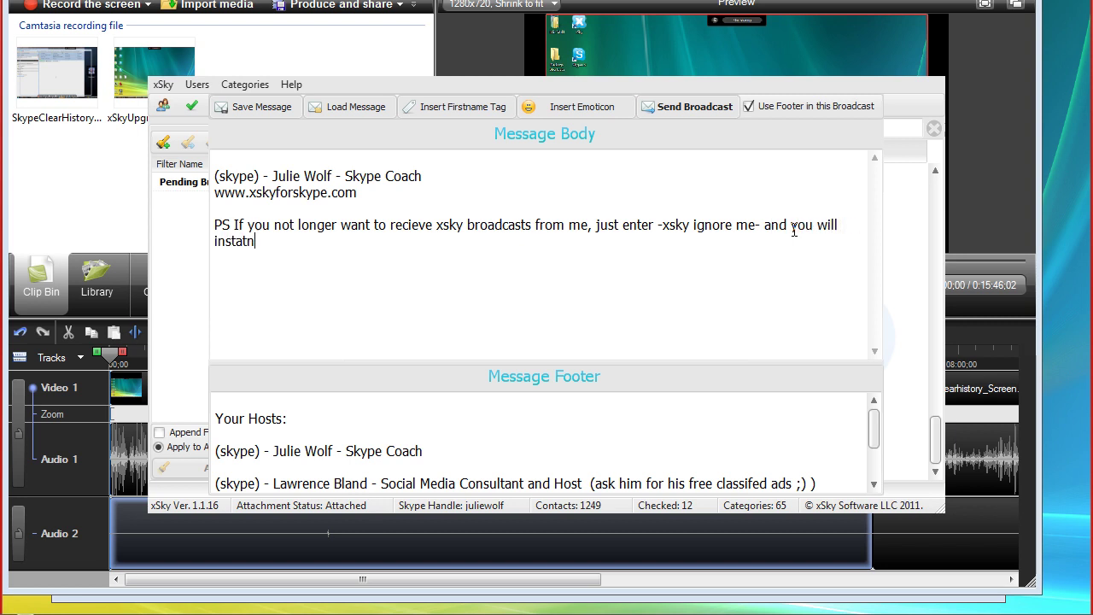
text(ly be in my)
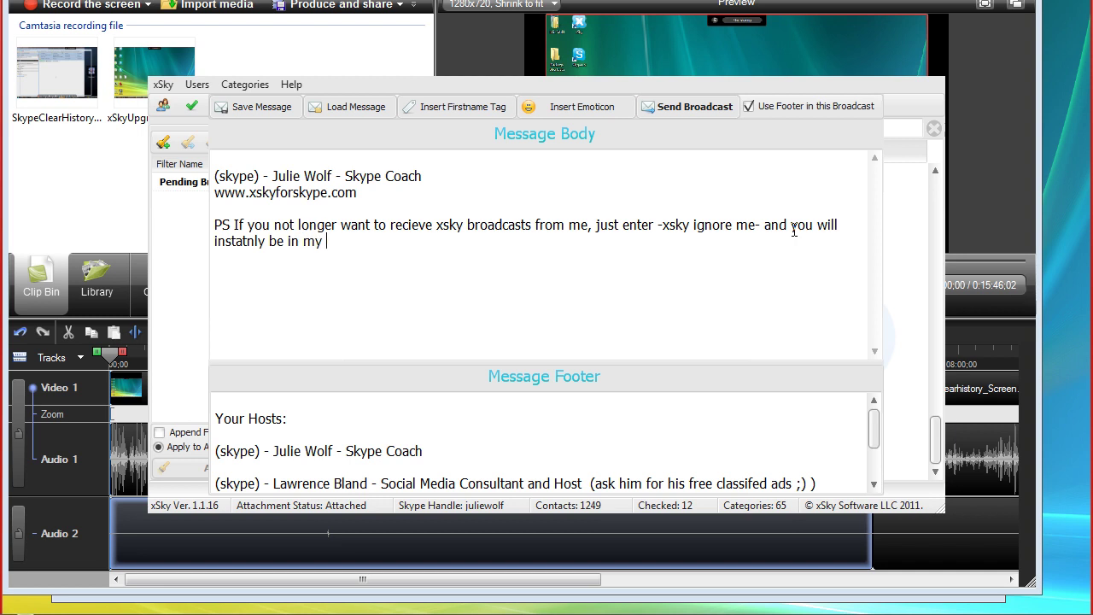
text( Ignore)
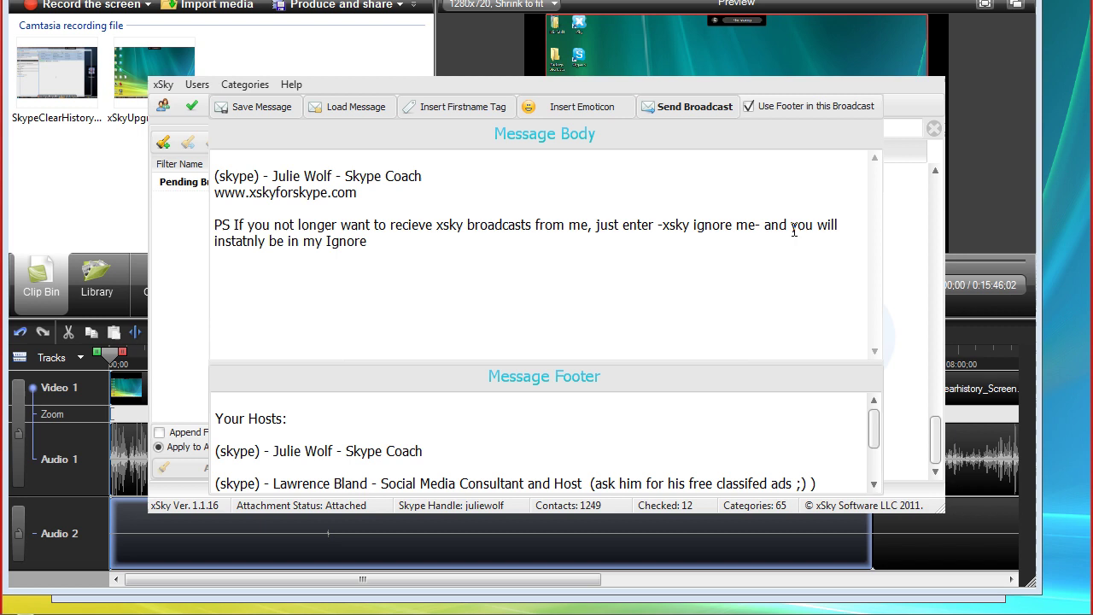
text( List. No hard Feelings)
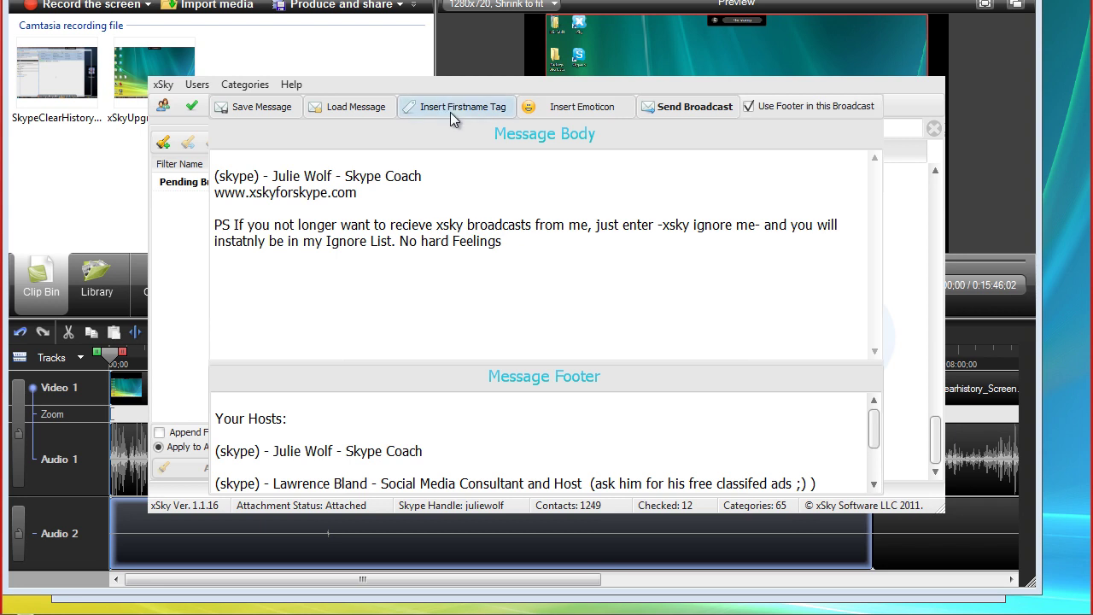
End the PS line with a single [$$FIRSTNAME$$] tag followed by a :) smiley
click(453, 109)
click(453, 109)
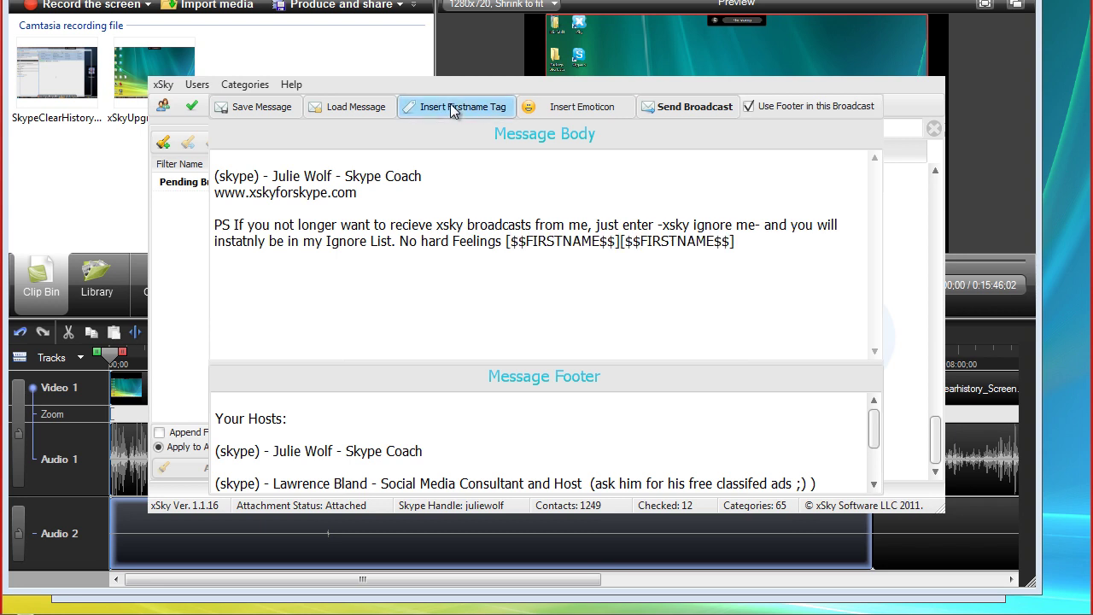
click(743, 266)
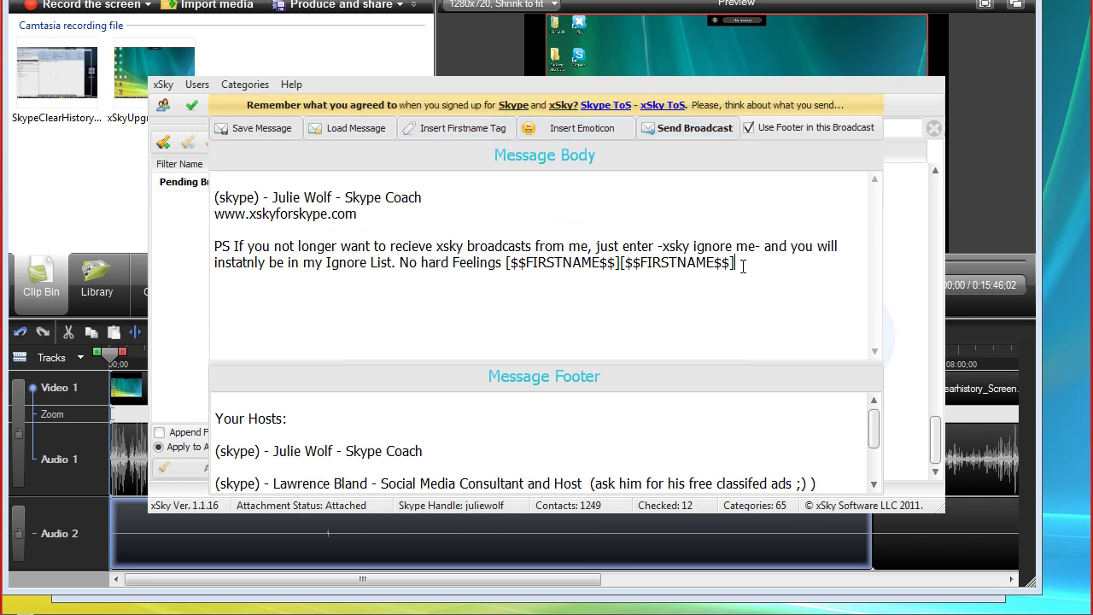
key(BackSpace)
key(BackSpace)
key(BackSpace)
key(BackSpace)
key(BackSpace)
key(BackSpace)
key(BackSpace)
key(BackSpace)
key(BackSpace)
key(BackSpace)
key(BackSpace)
key(BackSpace)
key(BackSpace)
key(BackSpace)
key(BackSpace)
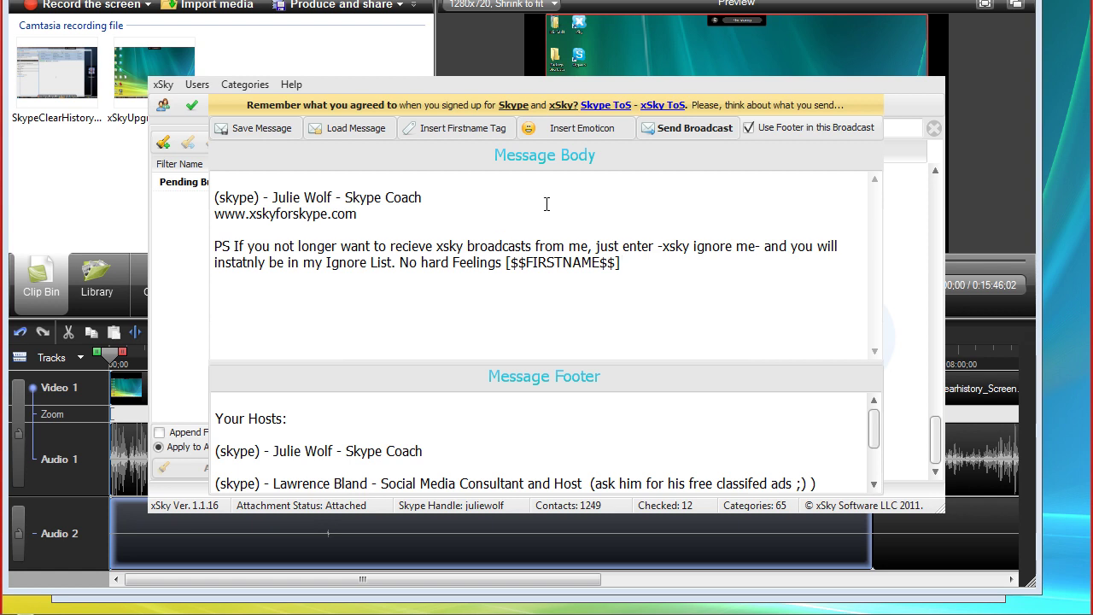
click(594, 129)
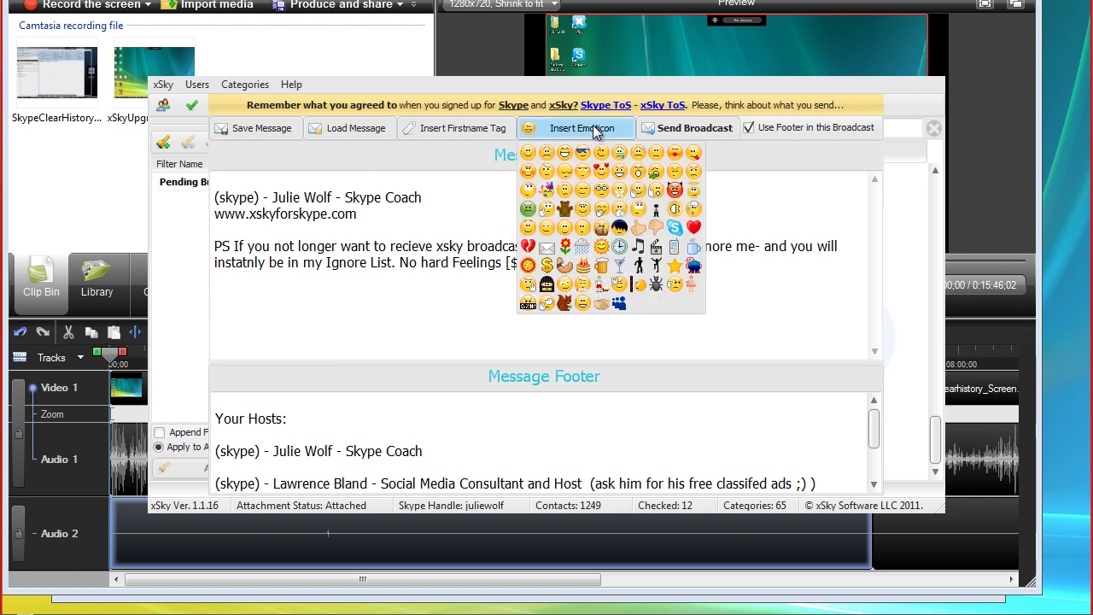
click(528, 152)
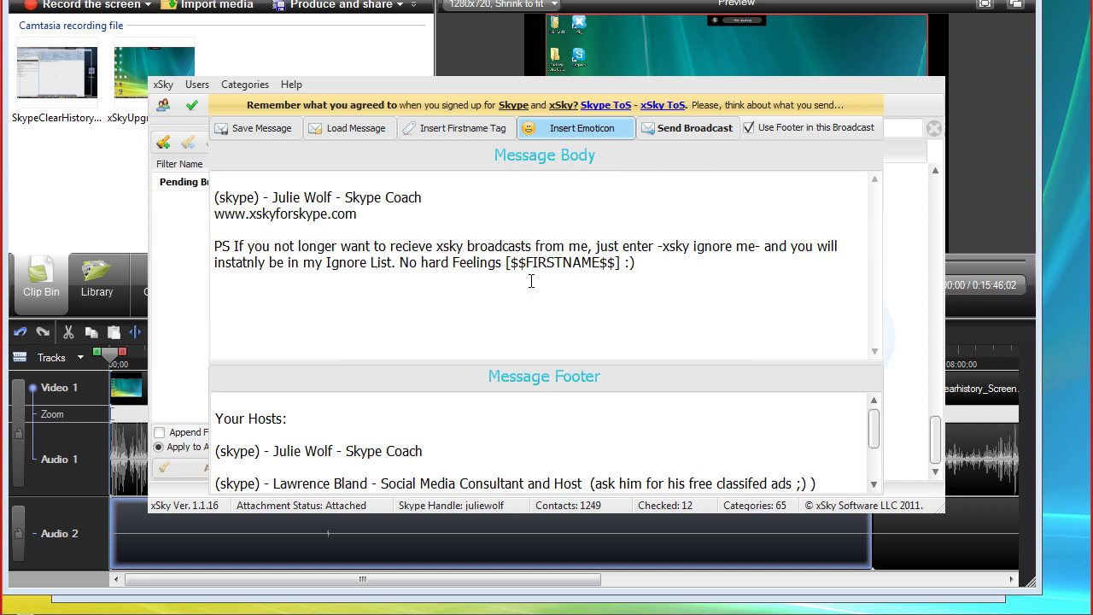
Save the message as 'ignoreme footer' in the footers folder
click(264, 133)
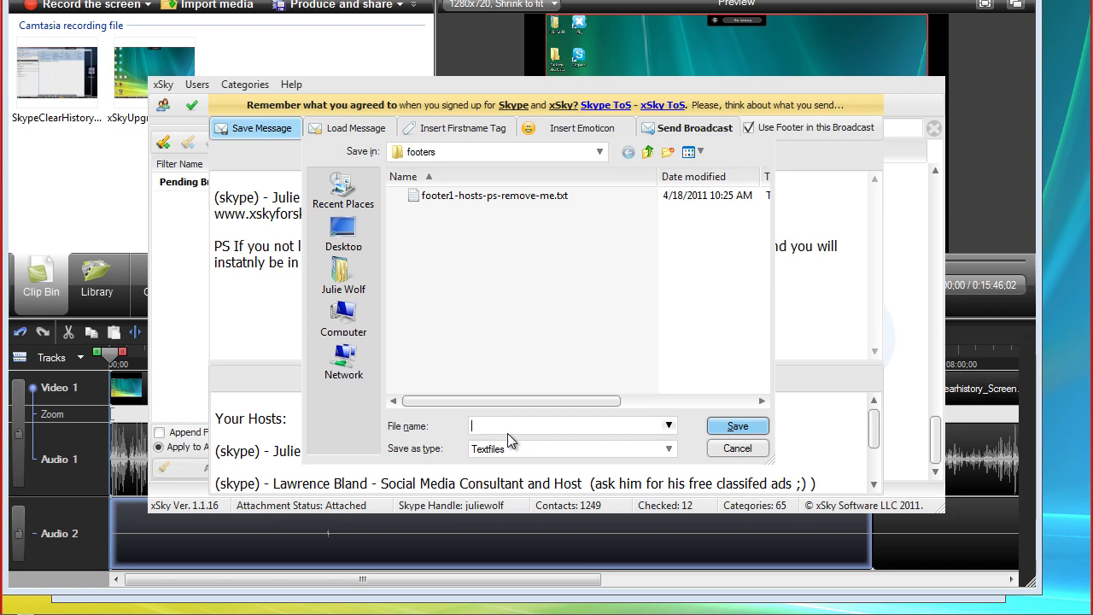
text(ignorem)
text(e footer)
click(732, 427)
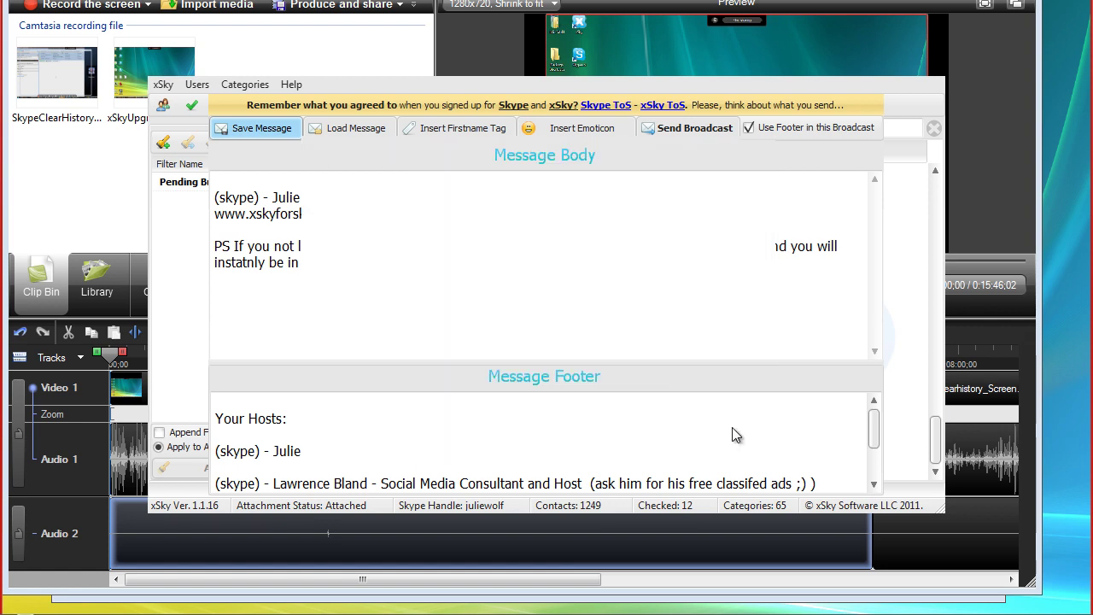
Move the PS paragraph out of the message body into the footer, replacing the old footer text
drag(654, 265, 533, 263)
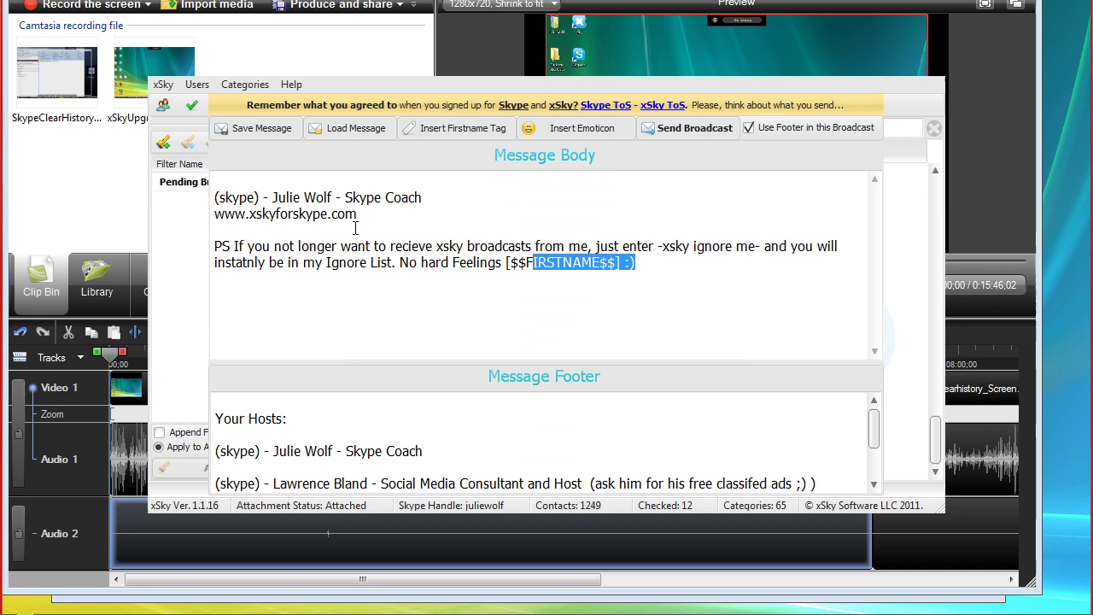
key(ctrl+a)
key(Delete)
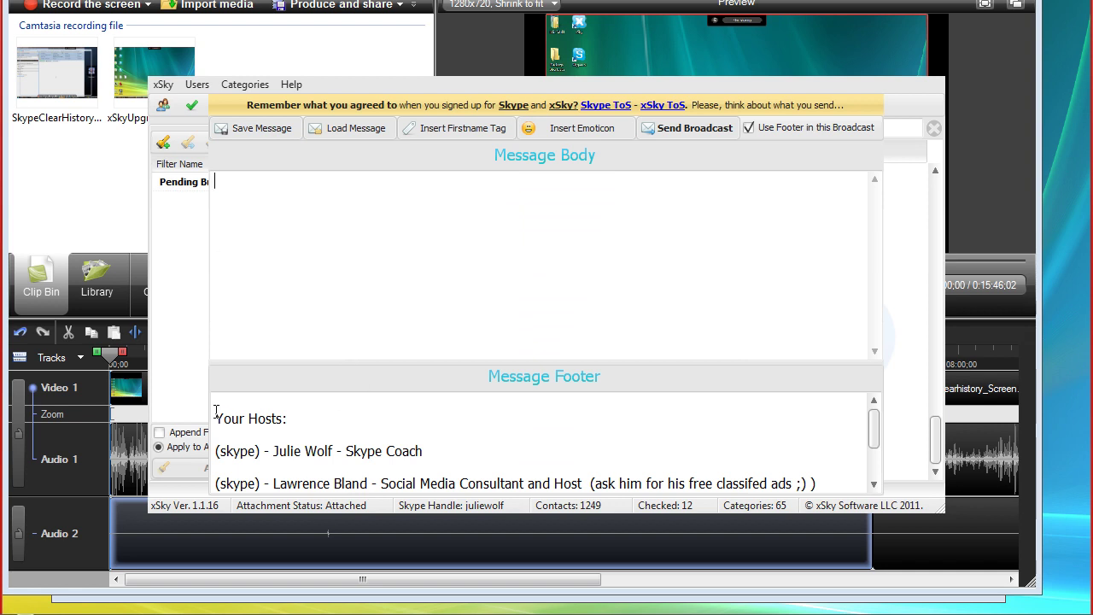
drag(215, 412, 459, 531)
text(PS If you not longer want to recieve xsky broadcasts from me, just enter -xsky ignore me- and you will instatnly be in my Ignore List. No hard Feelings [$$FIRSTNAME$$] :))
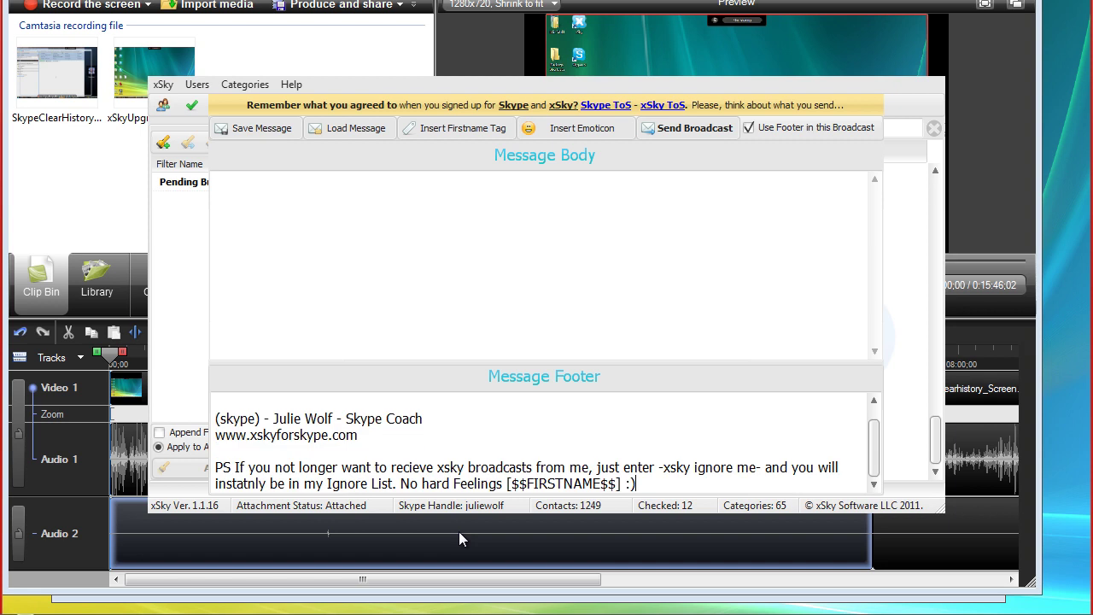
Toggle 'Use Footer in this Broadcast' off and back on
scroll(877, 450, up, 1)
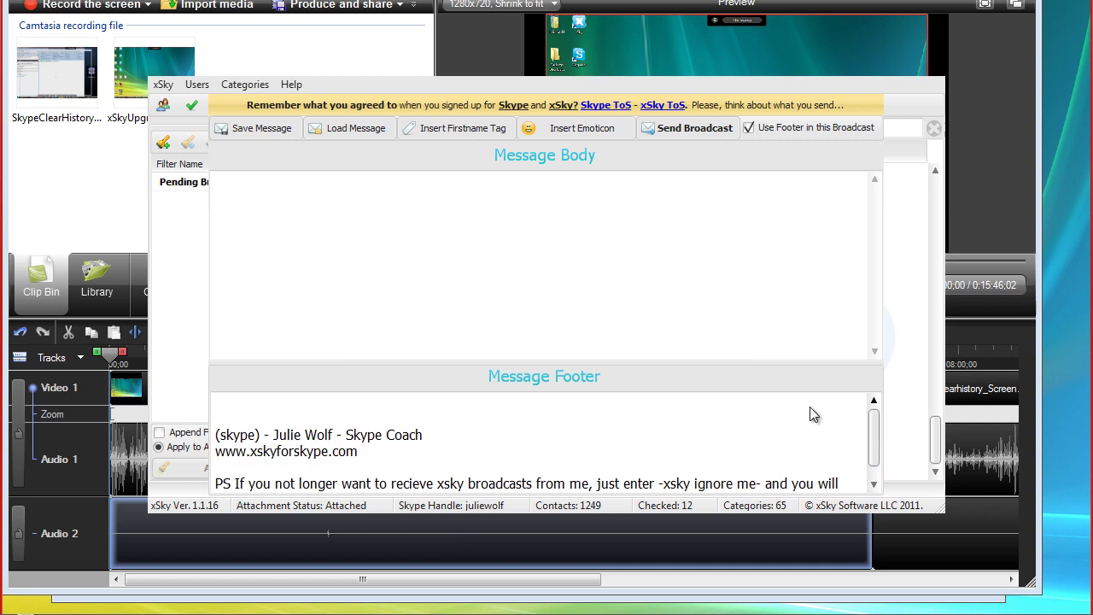
scroll(346, 415, down, 1)
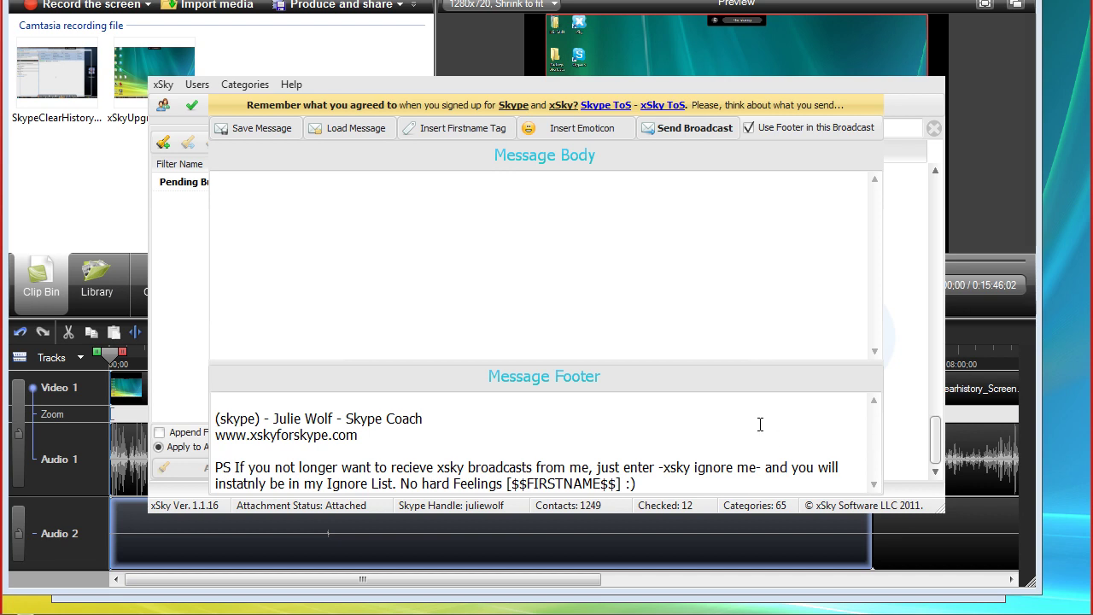
click(748, 128)
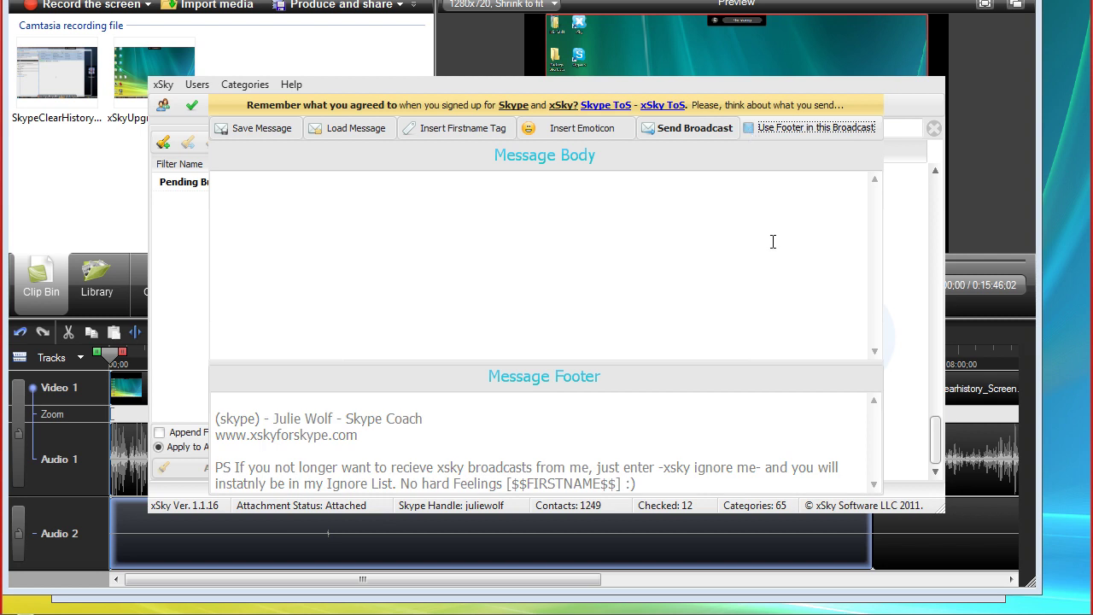
click(749, 129)
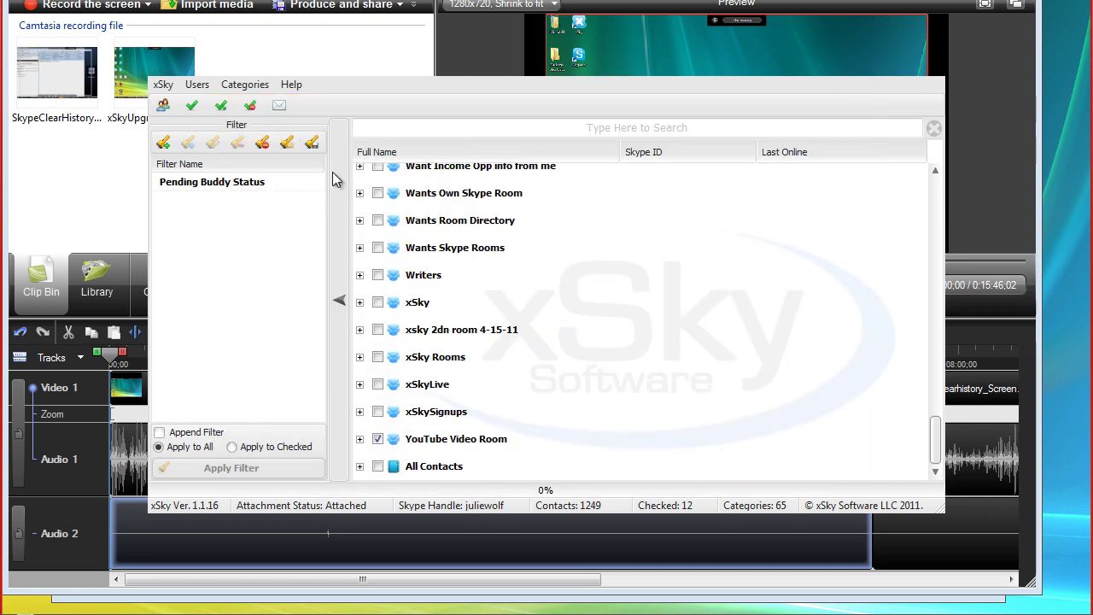
Uncheck all contacts, search for the contact's name, and check that contact under All Contacts
click(250, 105)
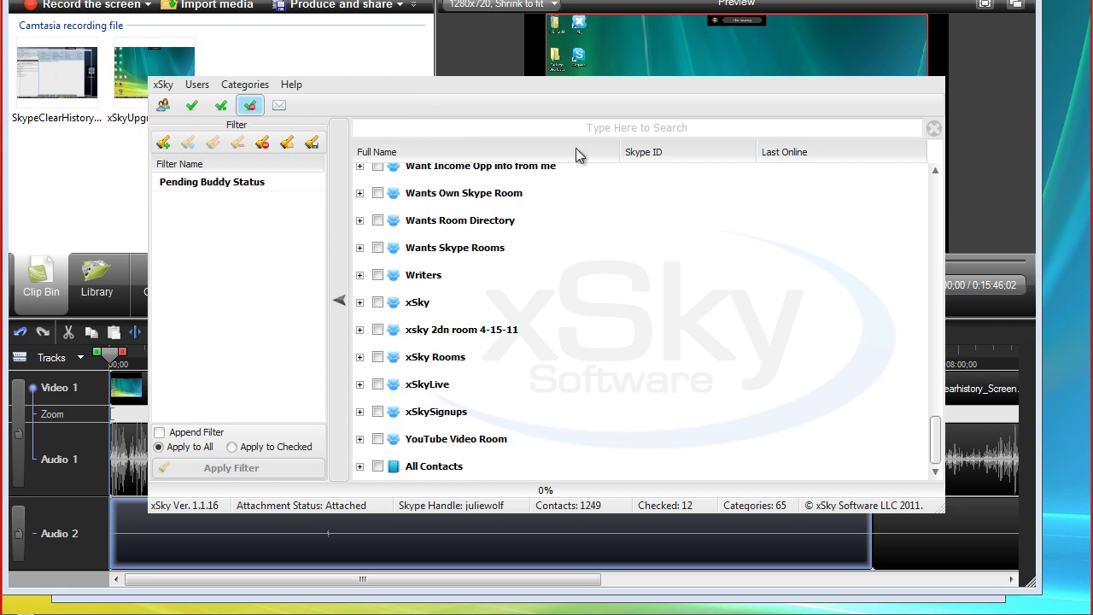
click(595, 124)
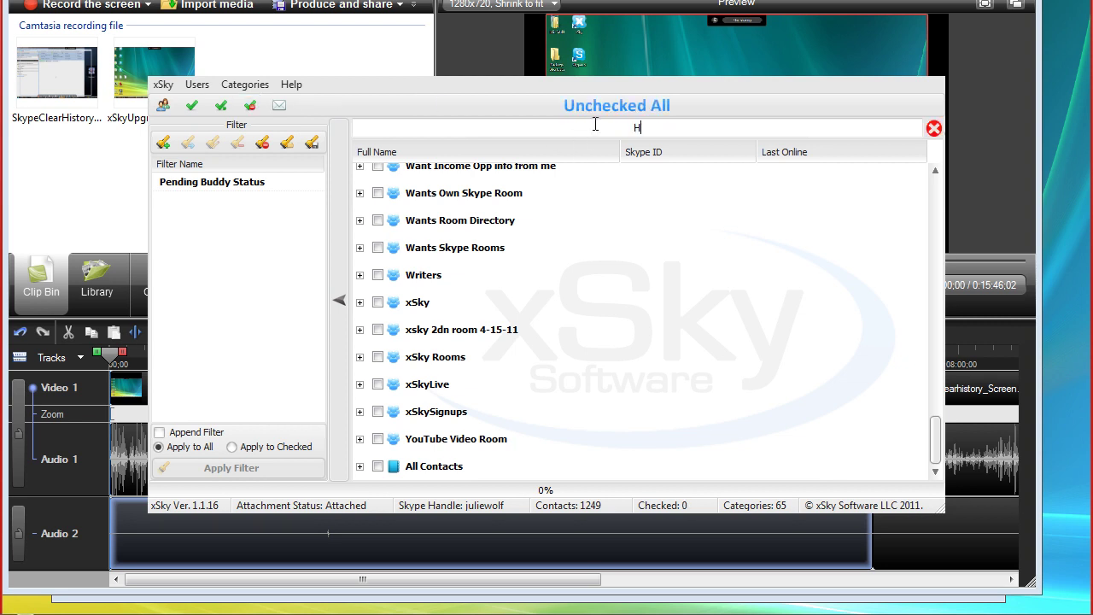
click(596, 125)
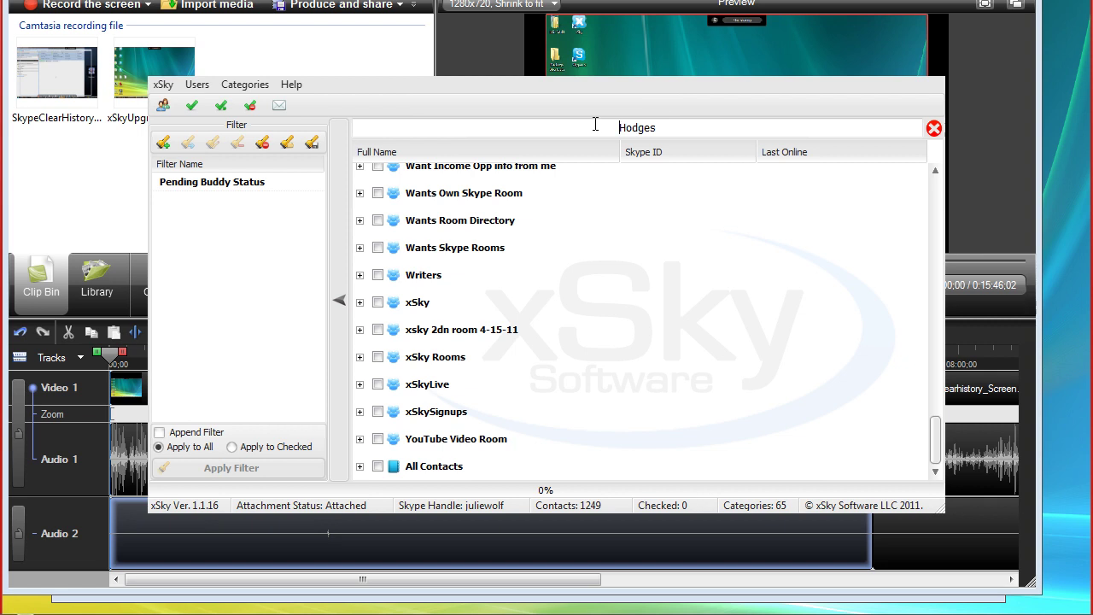
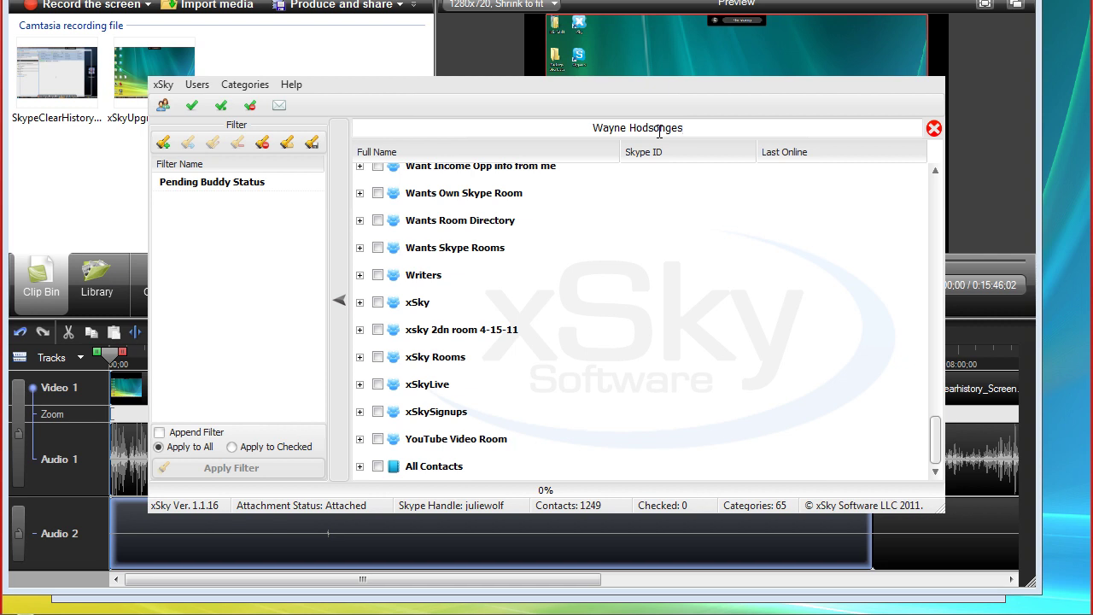
key(Delete)
key(Delete)
key(Delete)
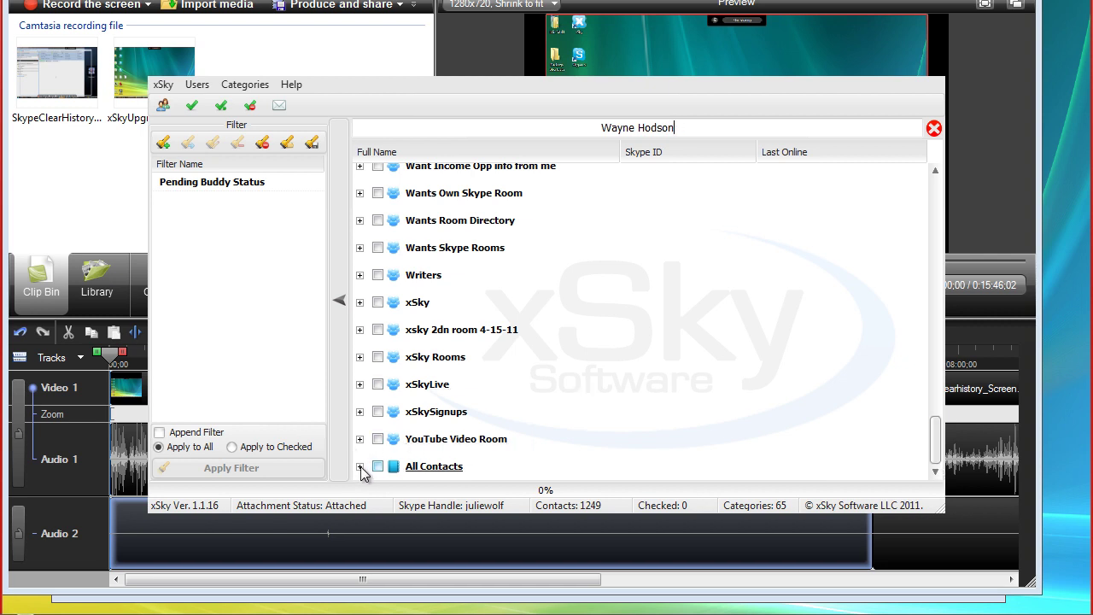
click(359, 467)
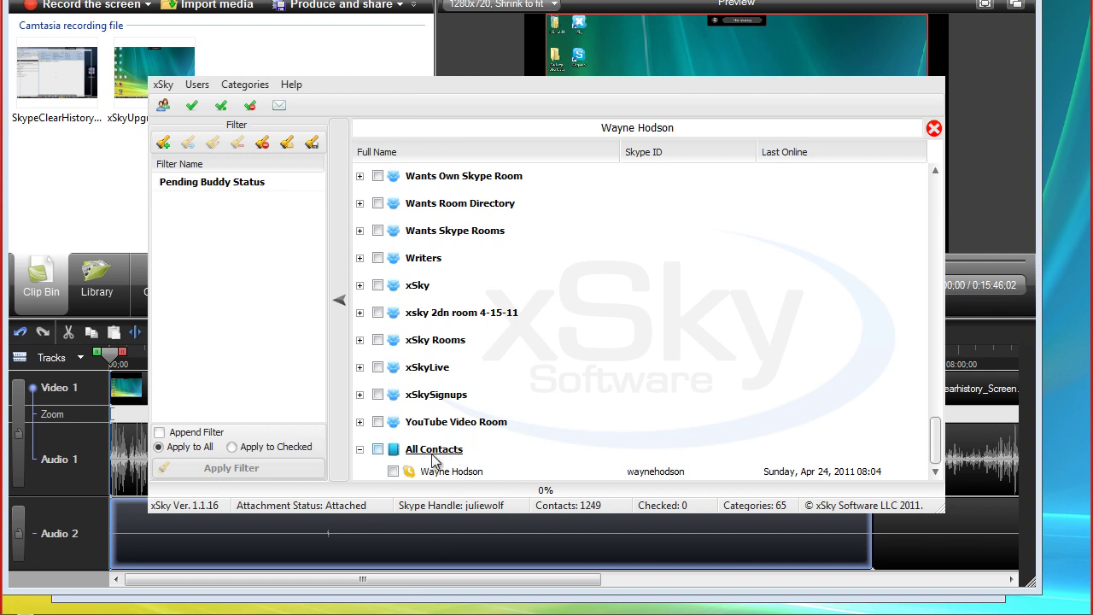
click(393, 472)
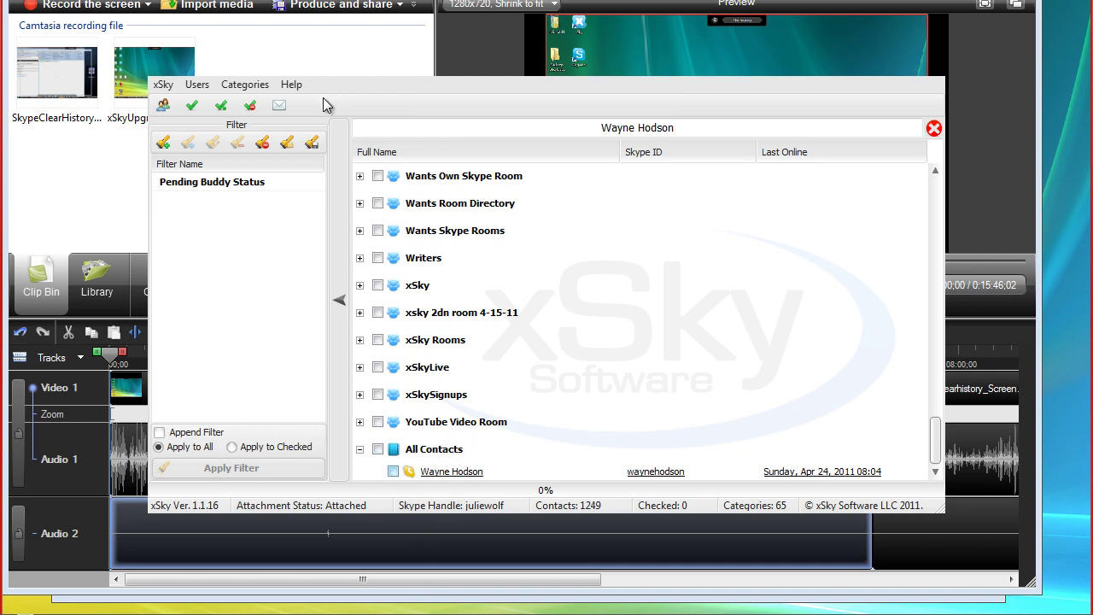
Compose the greeting 'Happy Easter [$$FIRSTNAME$$]' followed by a blank line
click(280, 107)
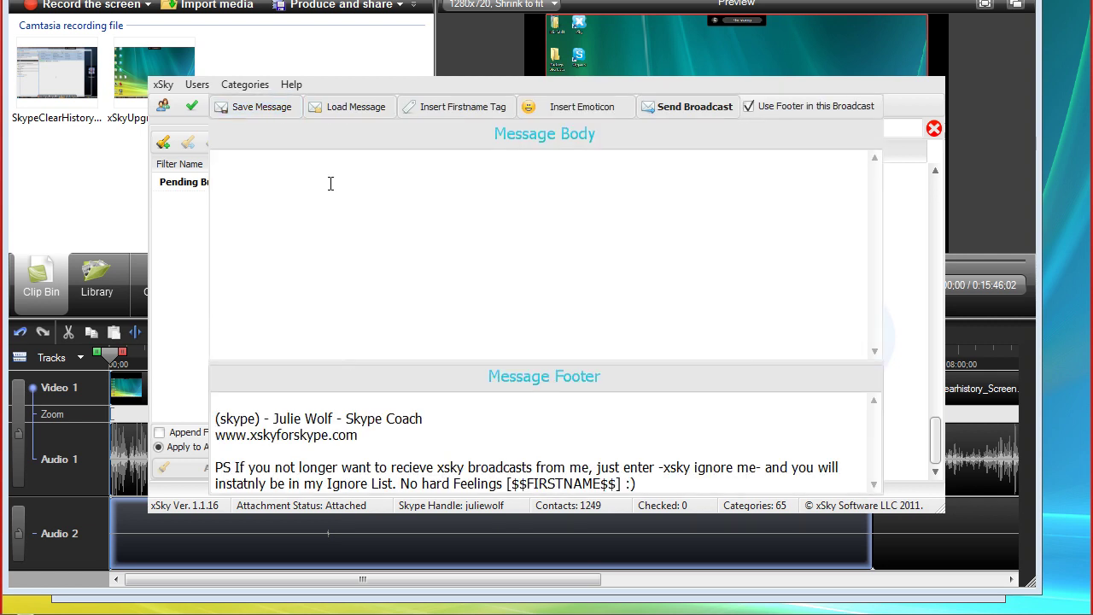
text(Happy Easter)
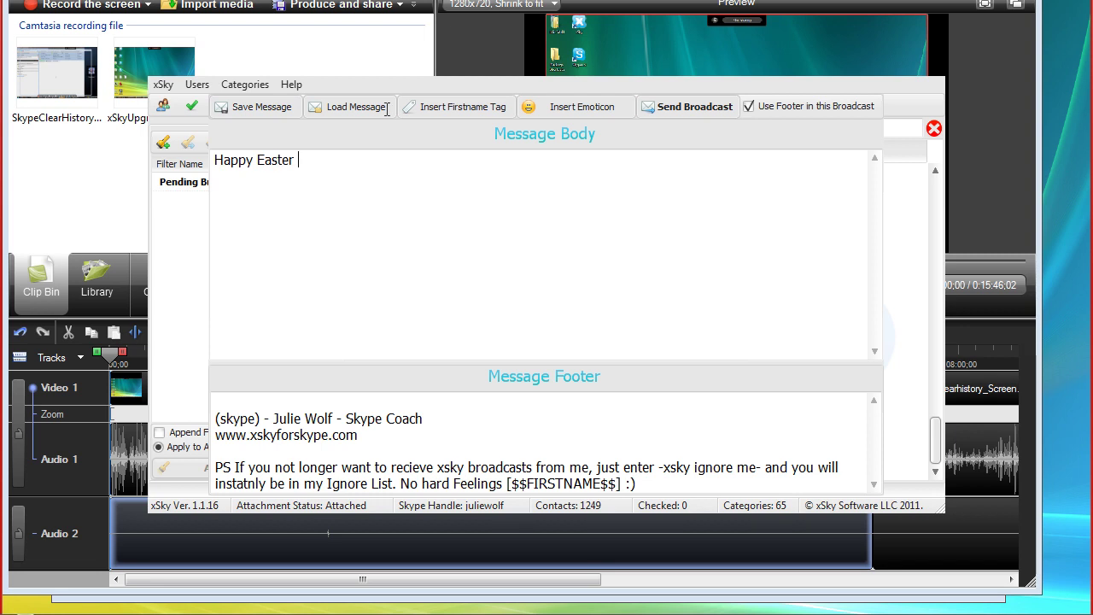
click(654, 109)
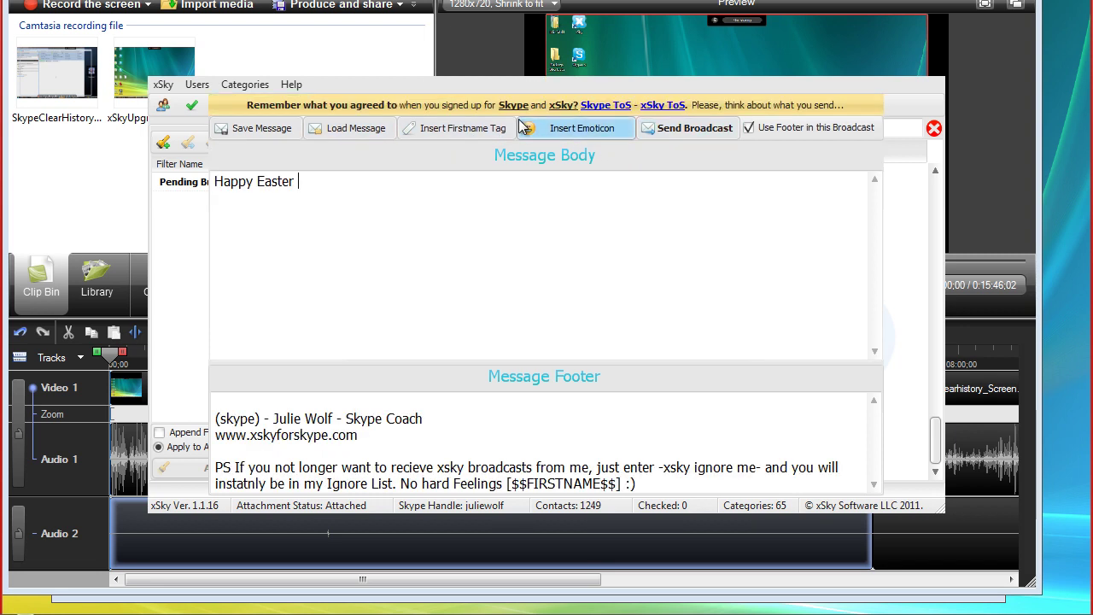
click(455, 130)
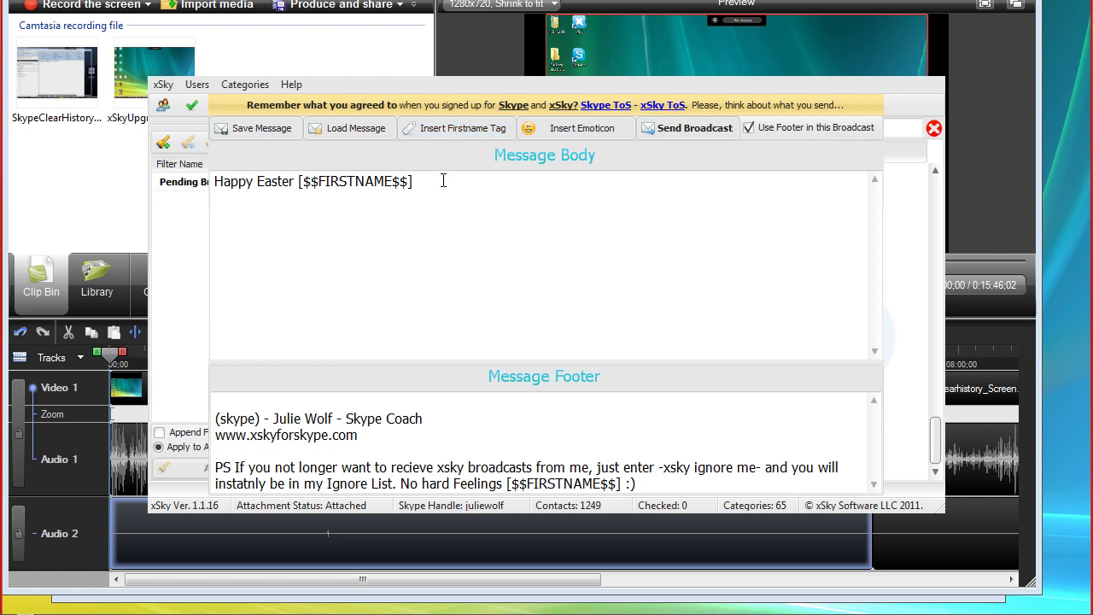
key(Return)
key(Return)
Re-enable the footer, fix spacing around -xsky ignore me-, and send the broadcast
click(749, 127)
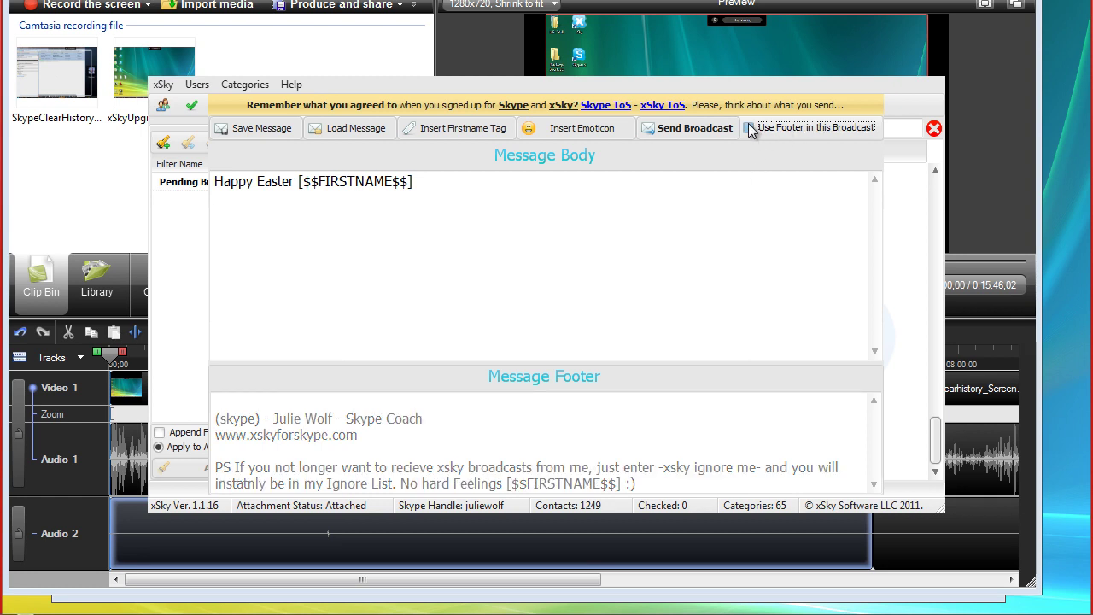
click(749, 126)
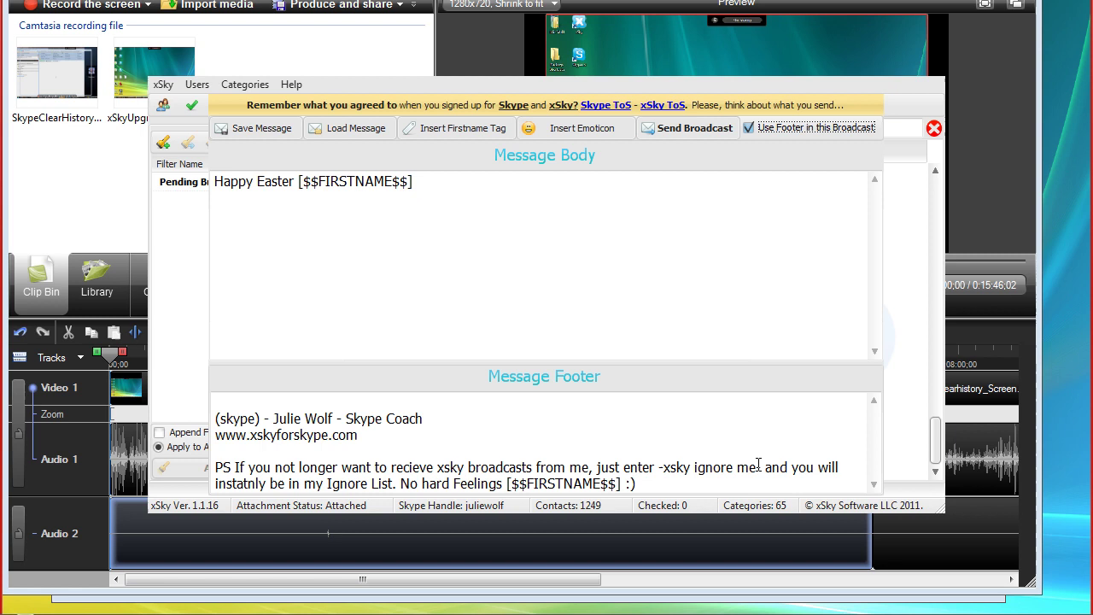
click(659, 468)
text(-)
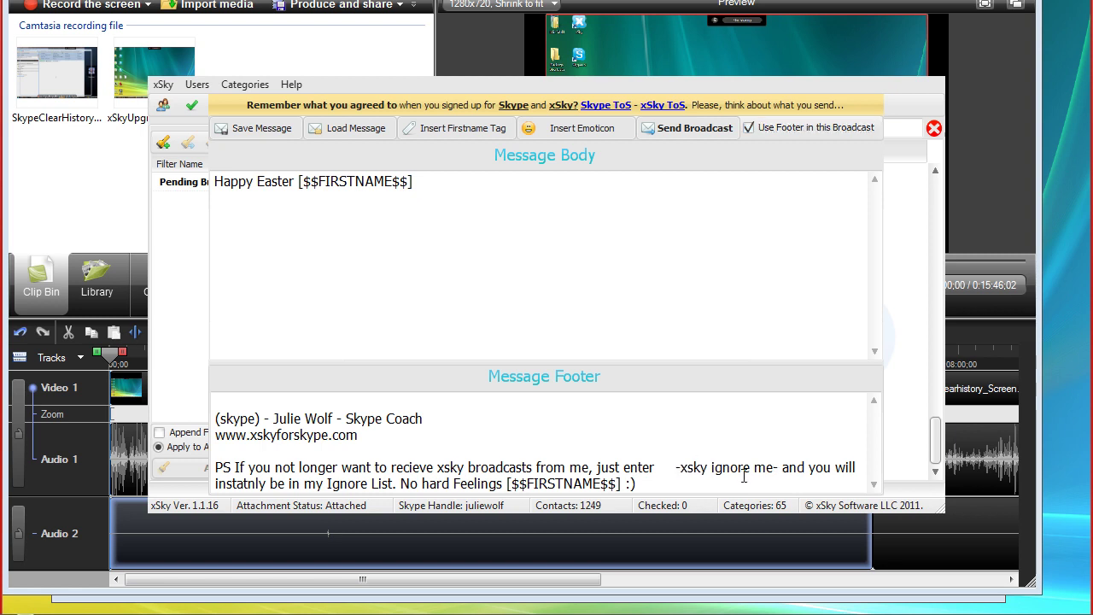
click(780, 467)
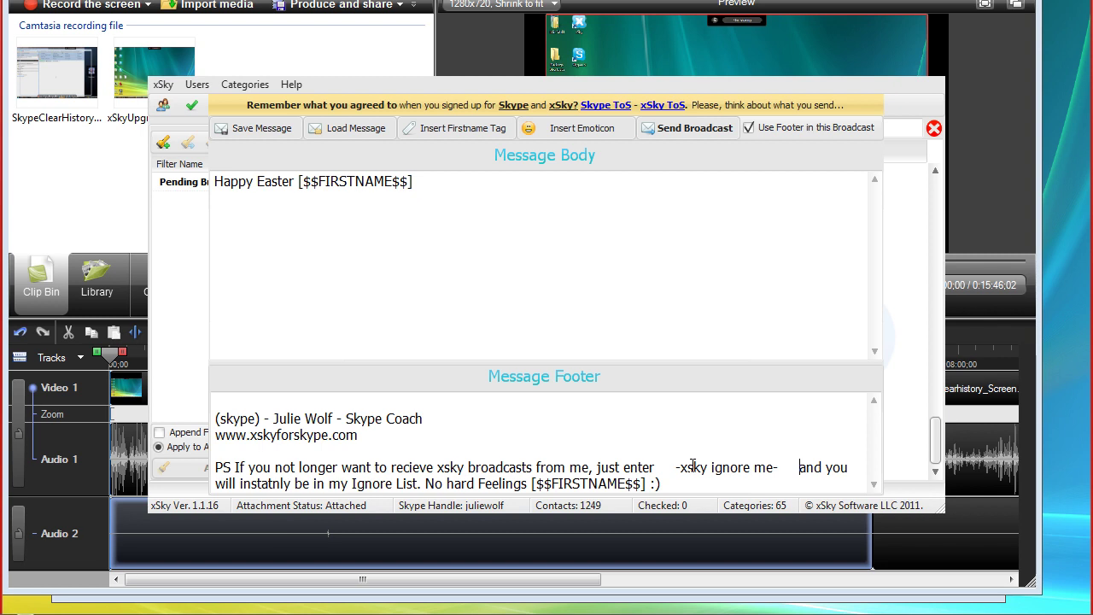
click(696, 130)
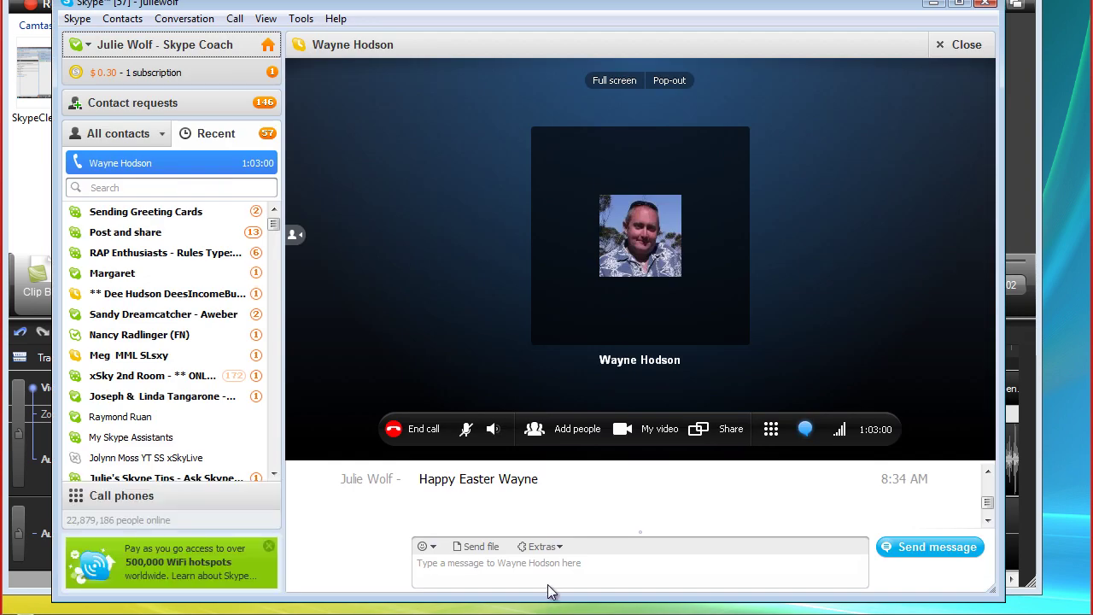
Scroll through the received Happy Easter broadcast in the Skype call chat and click into the message box
click(988, 524)
click(988, 524)
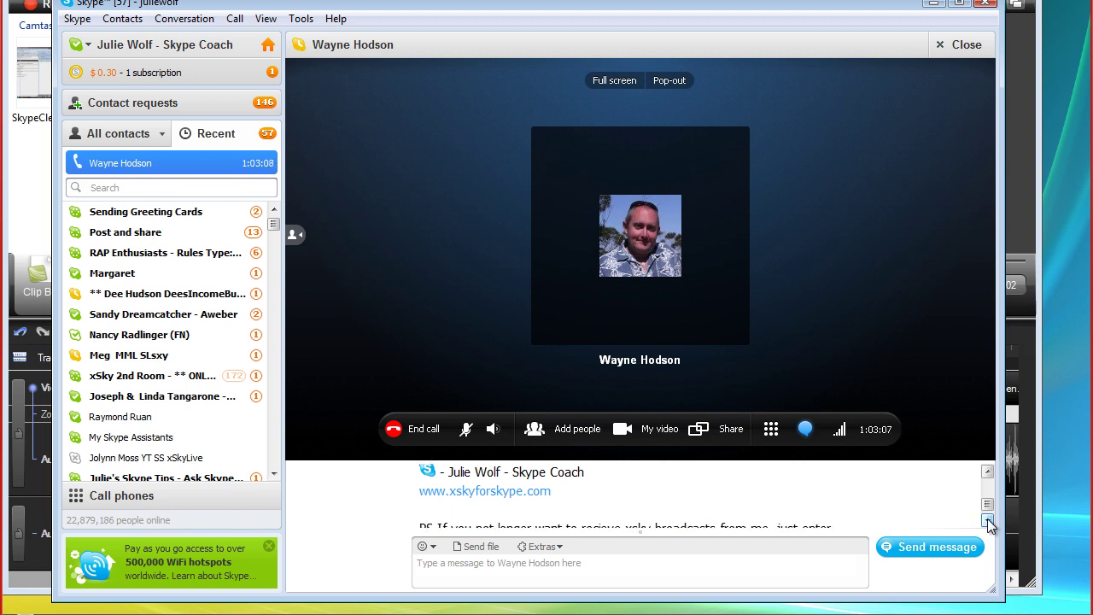
click(988, 524)
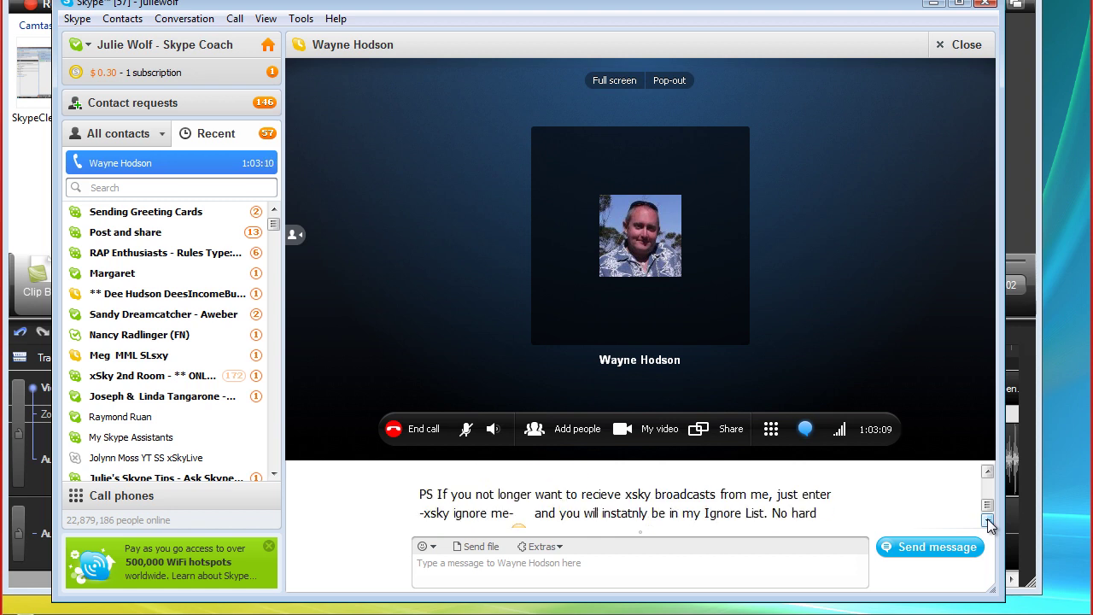
click(989, 524)
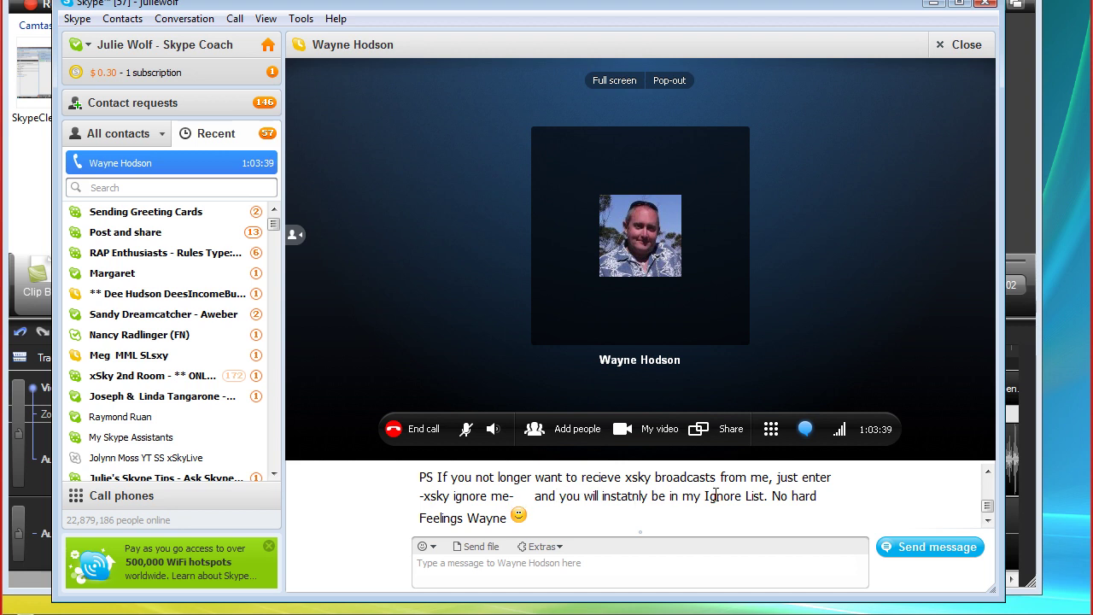
click(595, 573)
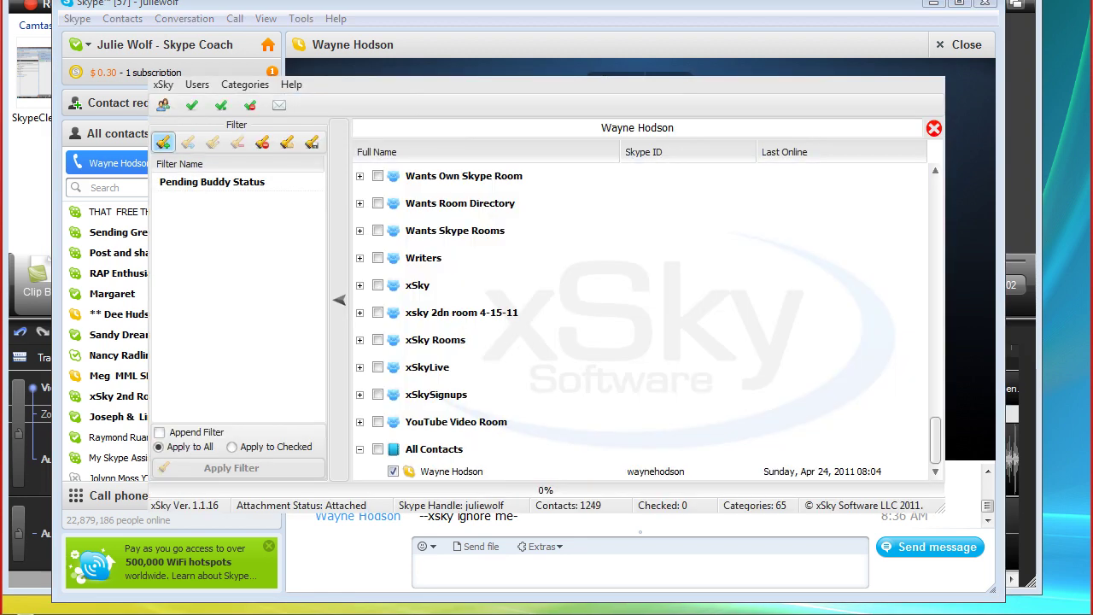
Enable the -xSky Ignore Me- command in xSky Settings and confirm with Ok
click(163, 84)
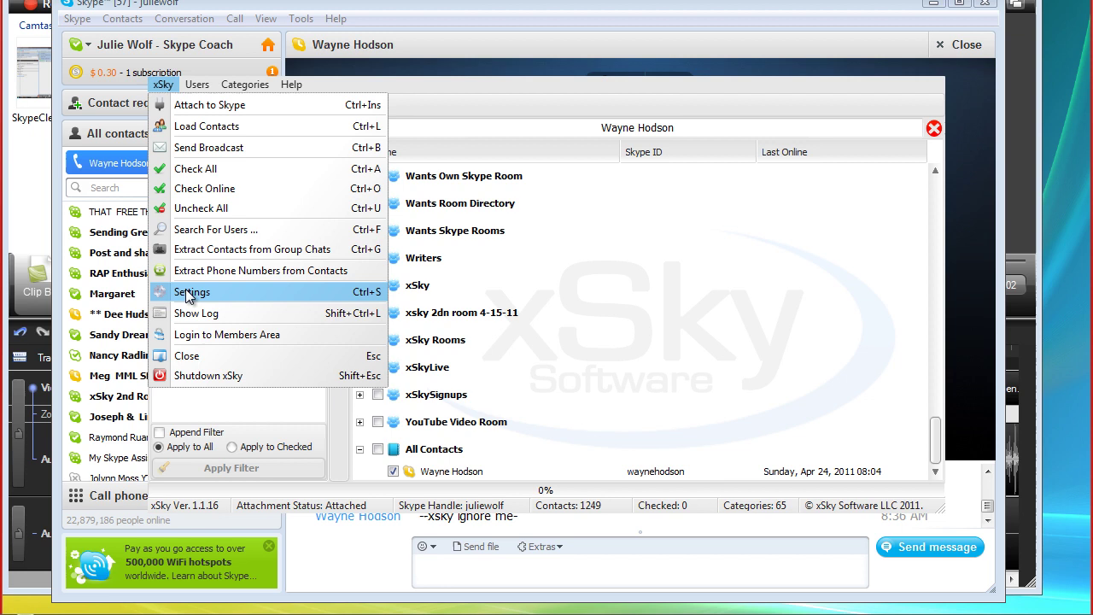
click(190, 293)
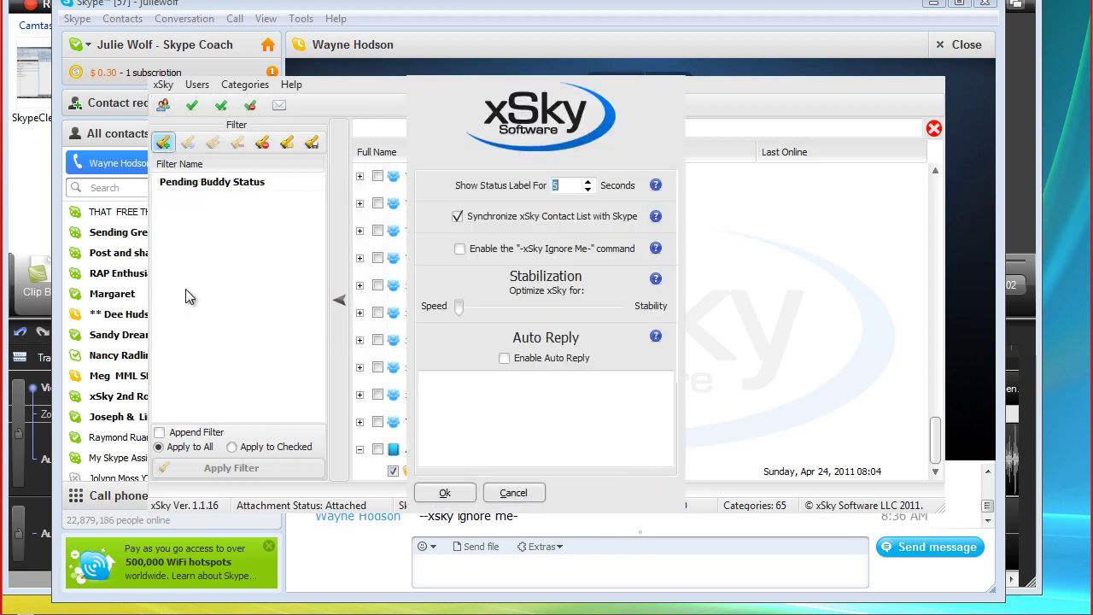
click(460, 249)
click(450, 492)
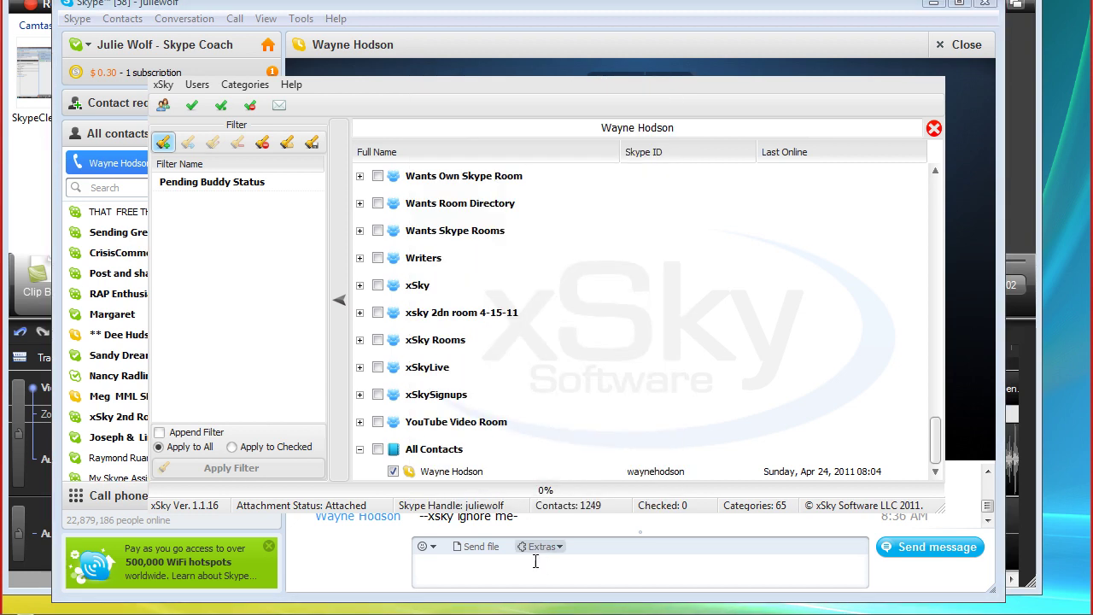
After checking the Skype call, scroll xSky's contact list to the bottom and expand the Ignore List group
click(552, 567)
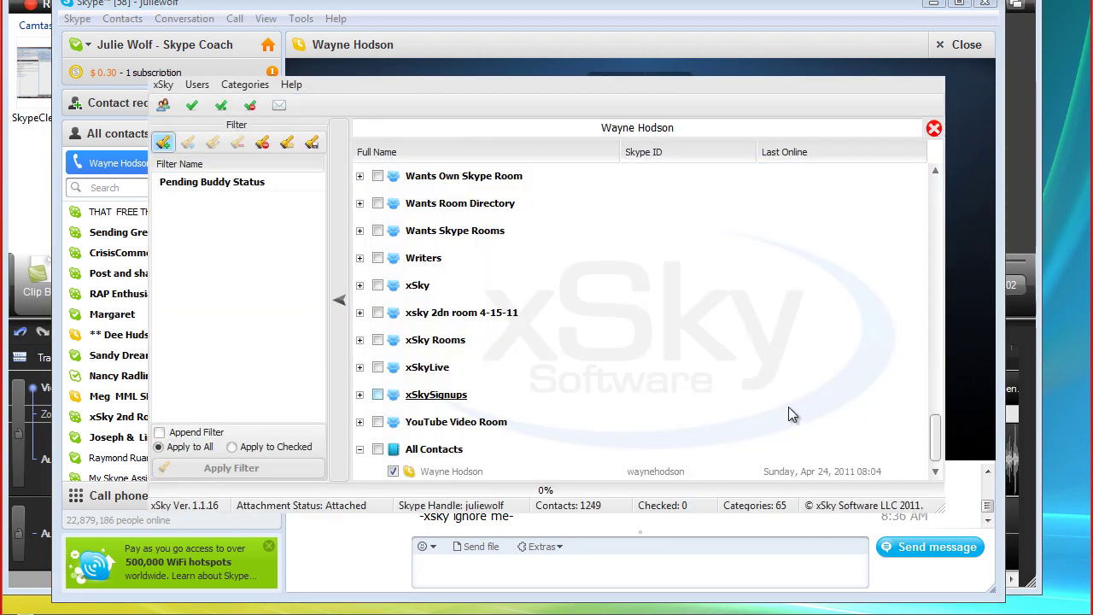
click(936, 472)
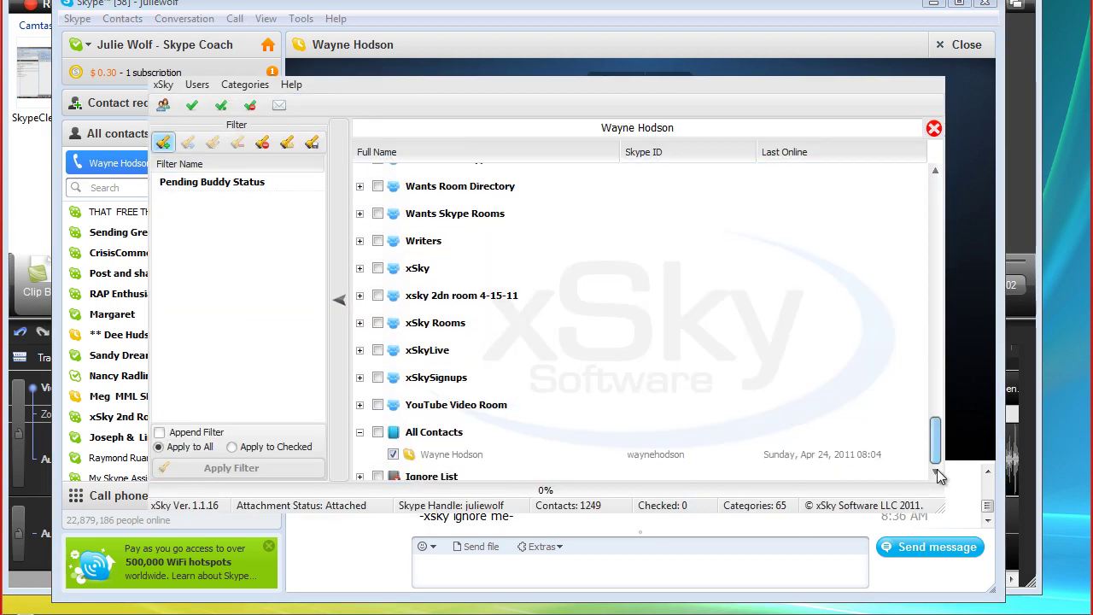
click(359, 475)
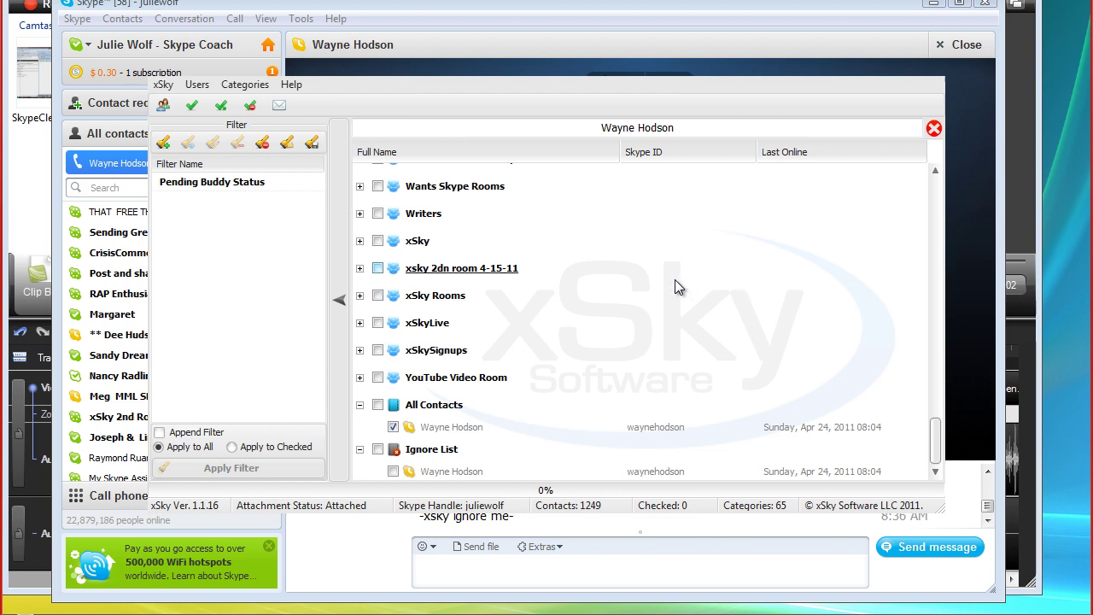
Check the contact under Ignore List and remove them with Checked Users > Remove Checked from Ignore List, confirming Yes
click(393, 471)
right_click(529, 300)
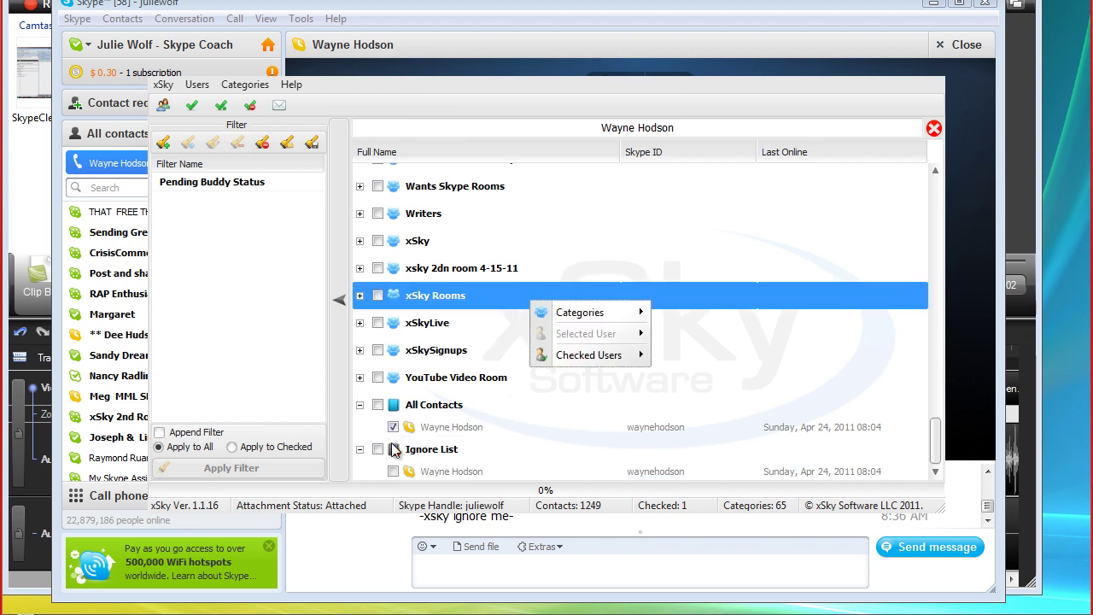
mouse_move(589, 354)
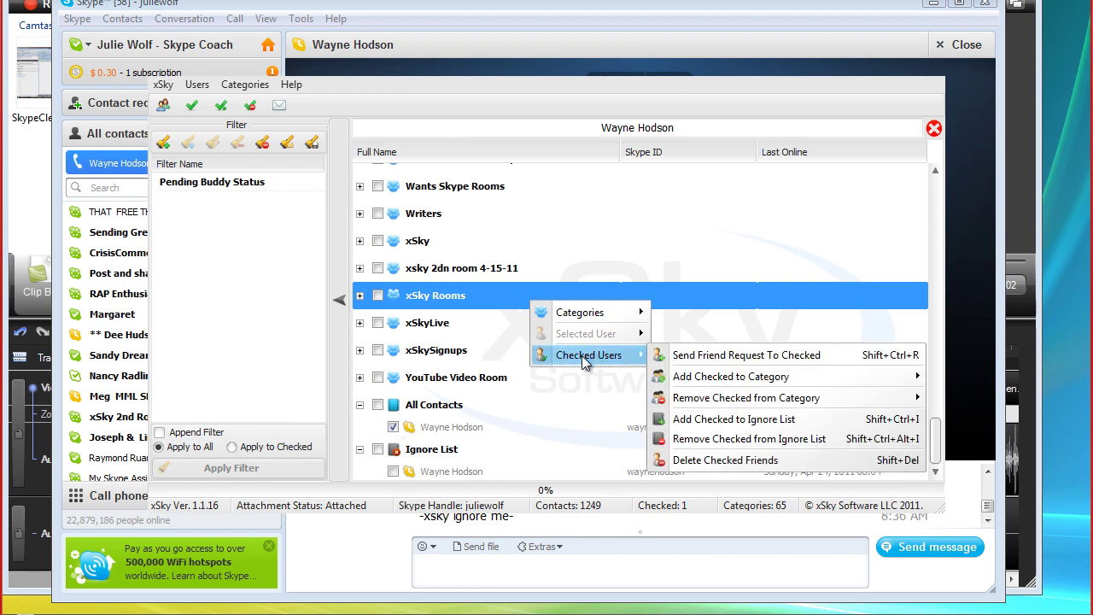
click(698, 439)
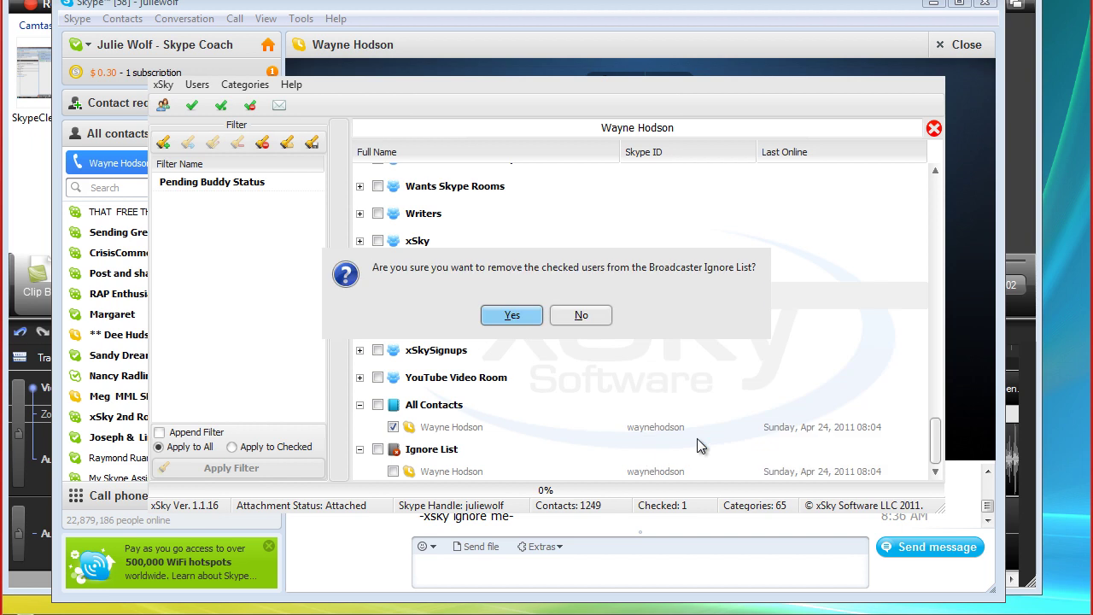
click(513, 315)
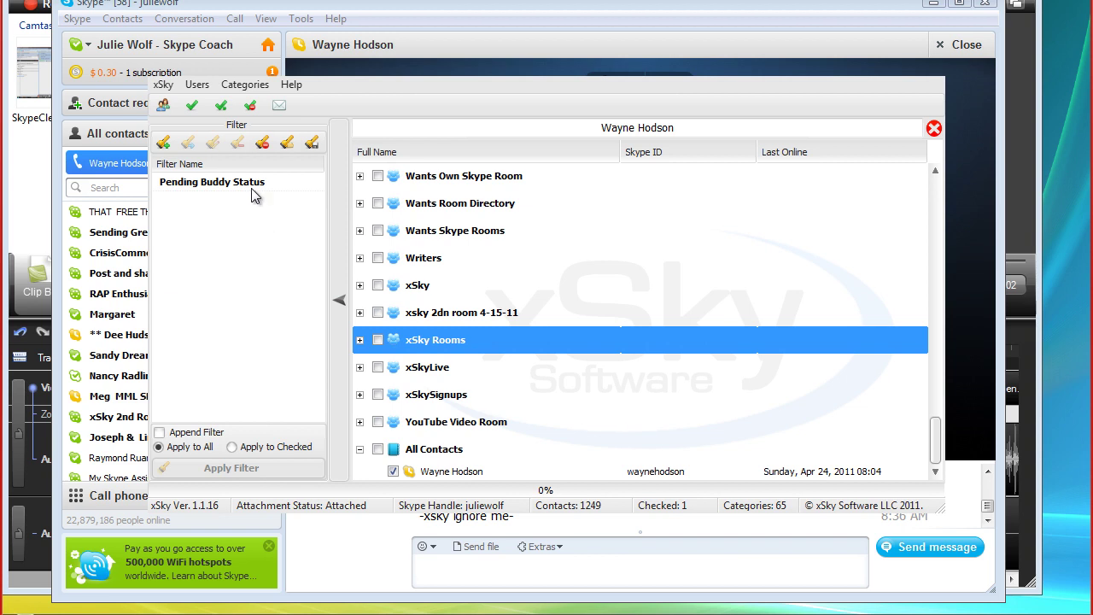
In xSky Settings, set the Stabilization slider midway between Speed and Stability and click into the Auto Reply box
click(162, 85)
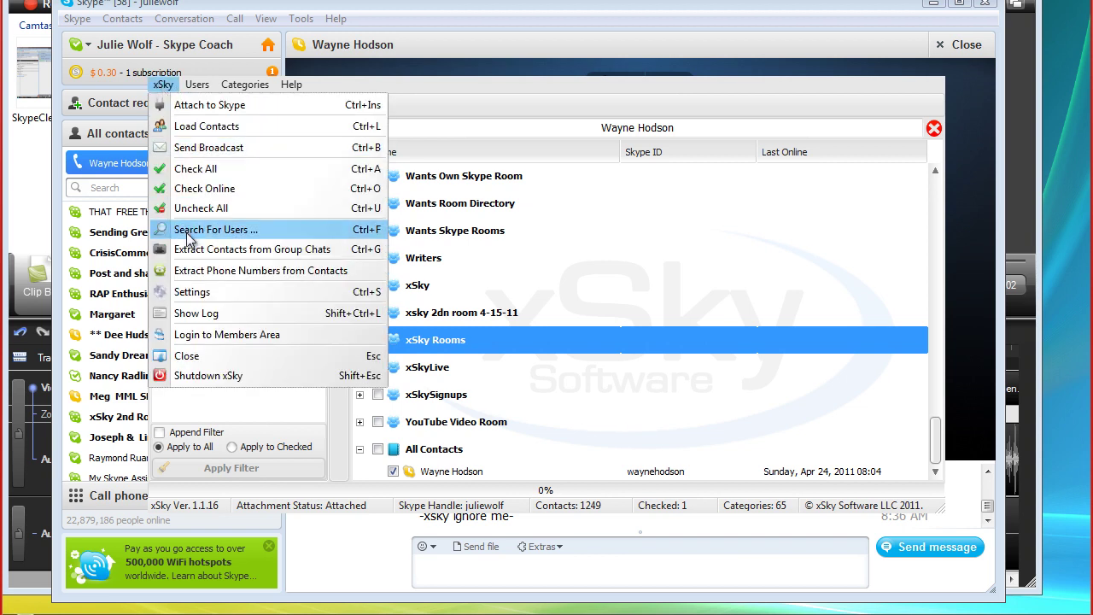
click(184, 296)
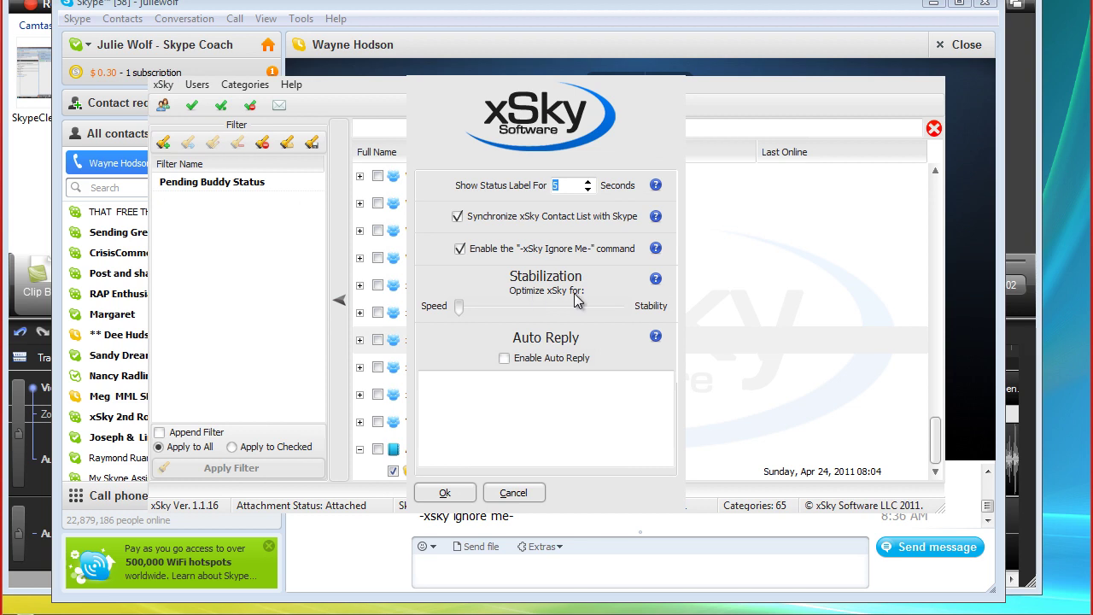
click(459, 307)
drag(563, 306, 640, 312)
drag(459, 306, 555, 318)
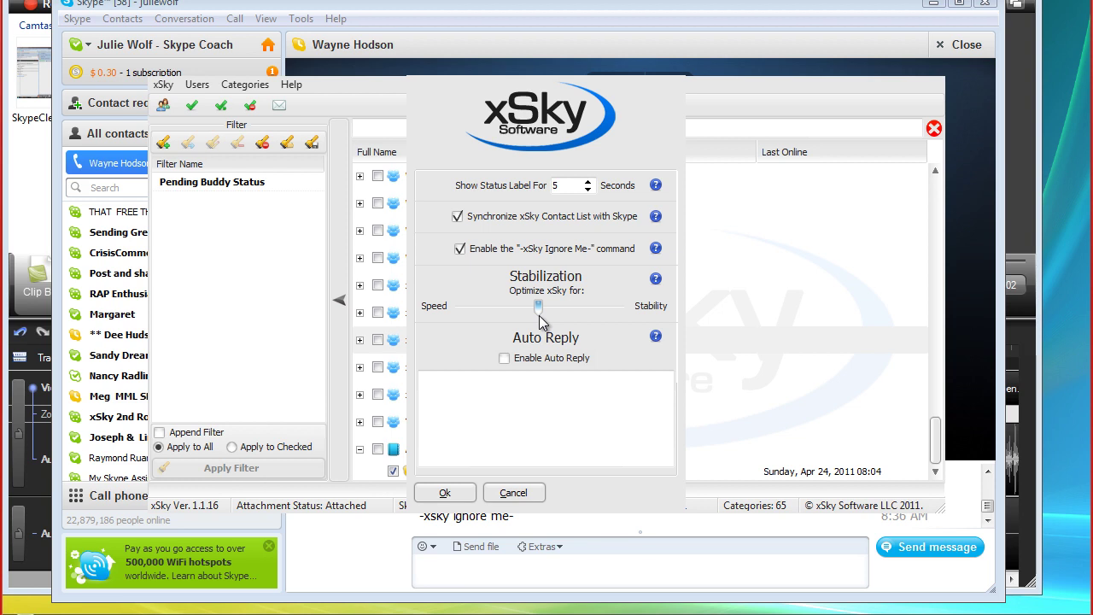
mouse_move(541, 319)
mouse_down()
mouse_move(597, 321)
mouse_move(476, 321)
mouse_move(539, 330)
mouse_up()
mouse_move(538, 309)
mouse_down()
mouse_move(493, 314)
mouse_move(591, 315)
mouse_move(537, 318)
mouse_up()
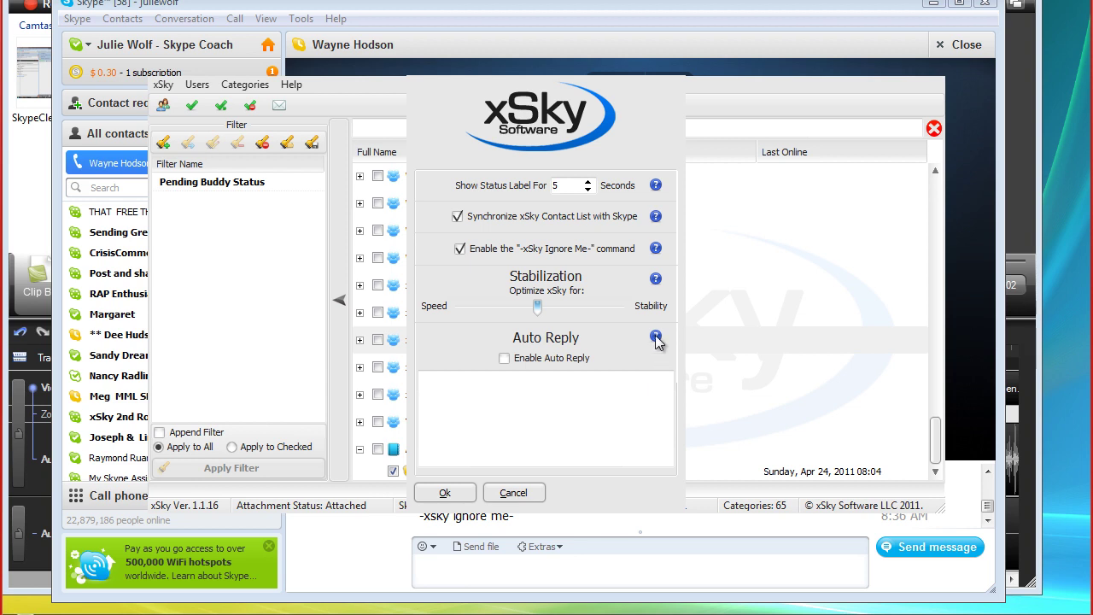
click(656, 338)
click(520, 401)
Type the away message 'I am away now, promise to get back to you asap…' ending with the profile link
text(I am away now)
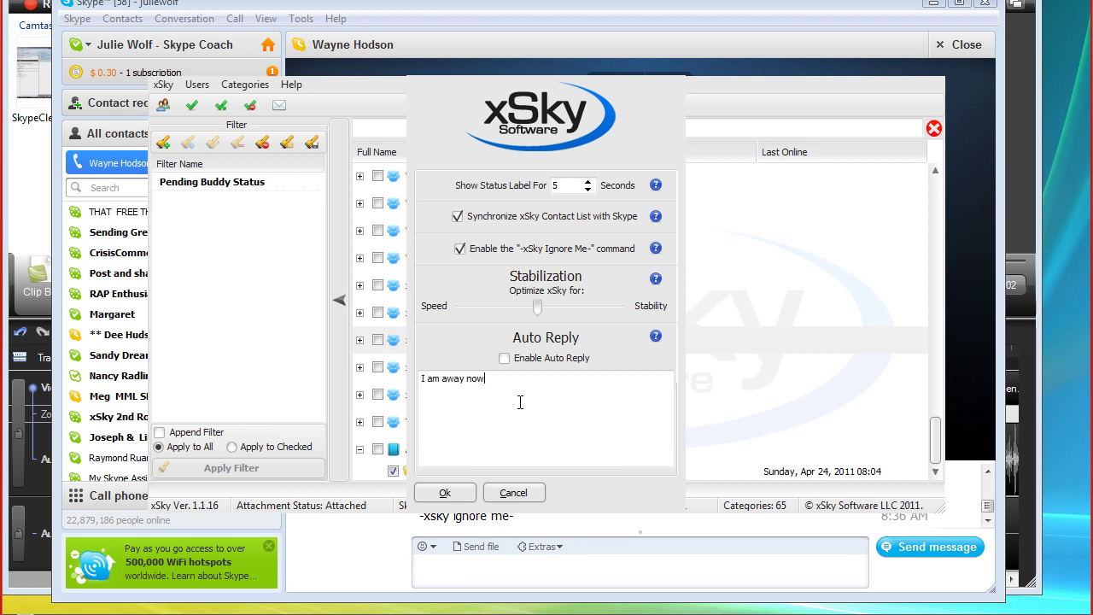
text(, promise to get back to you asa)
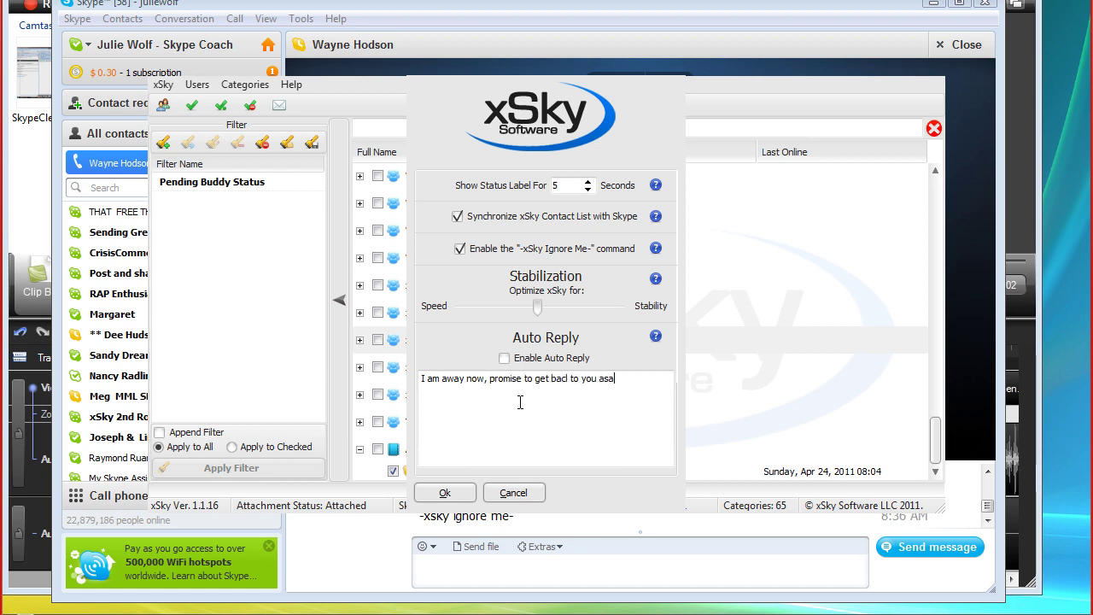
text(p. please leave me a message with your)
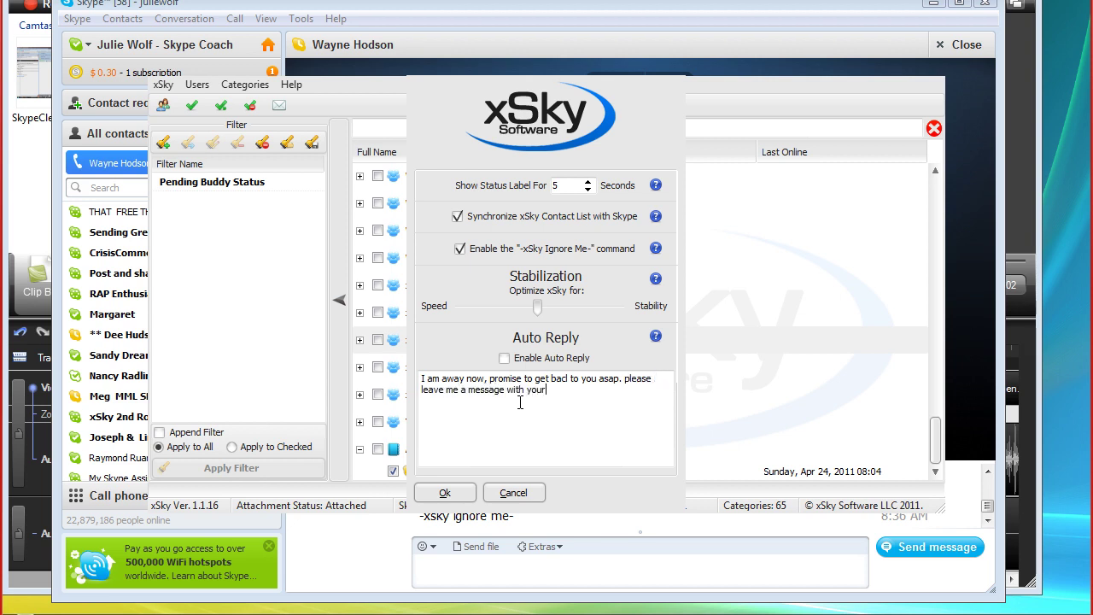
text( thoughts. Purhaps you )
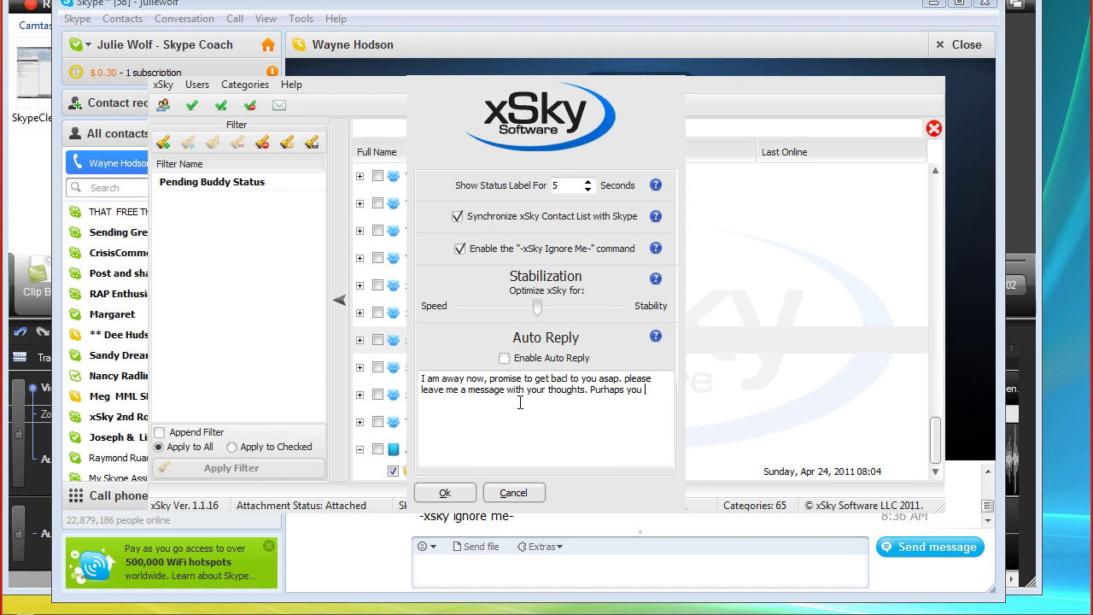
text(may find what you seek from)
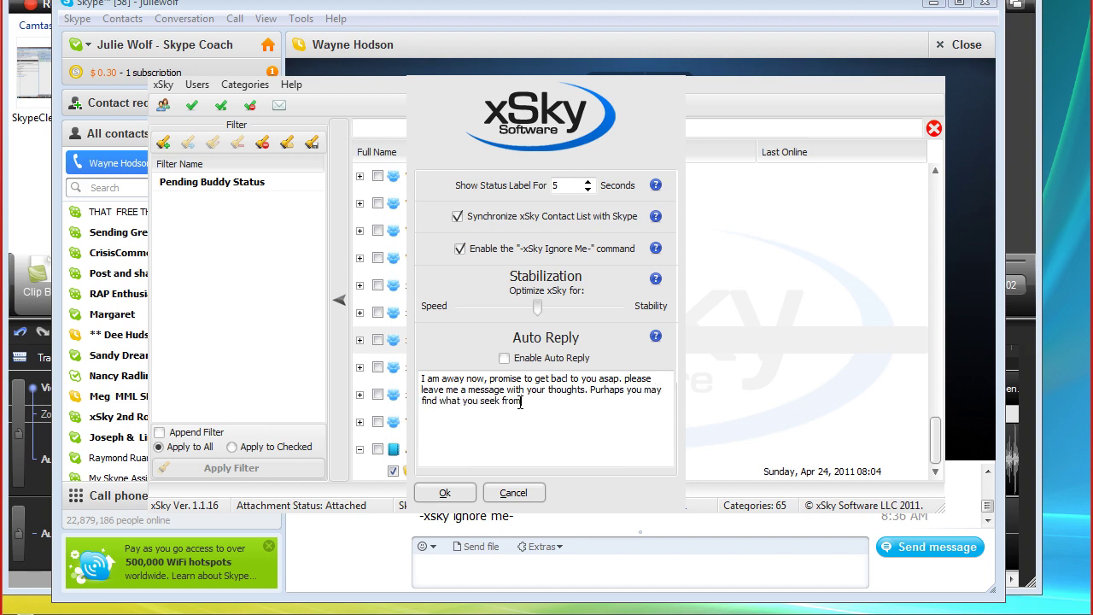
text( my profile )
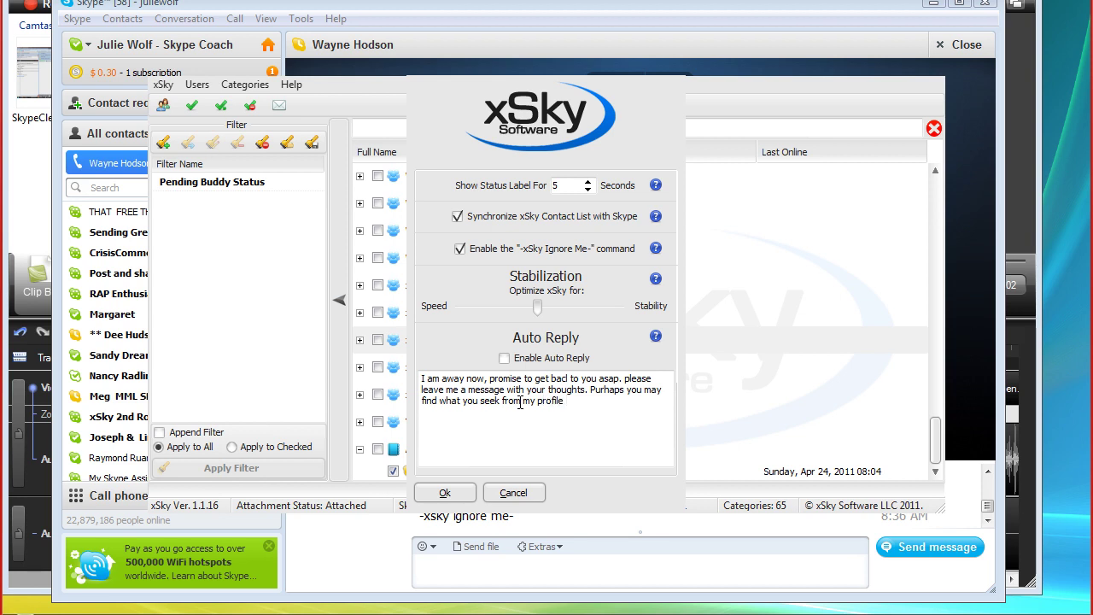
text(skype:juliewolf?userinfo)
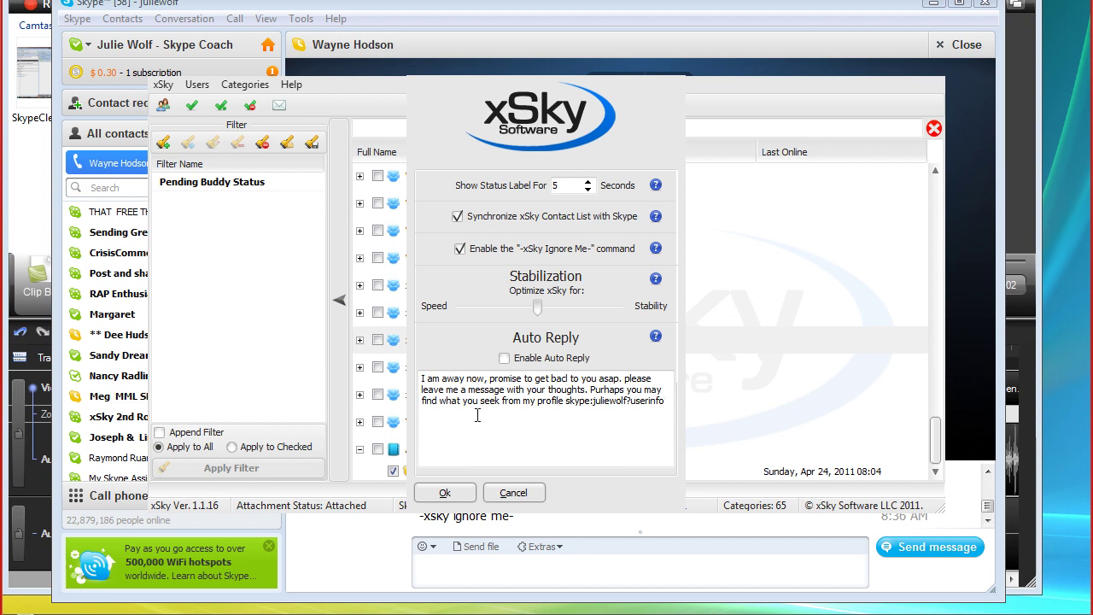
Correct 'bac' to 'back', start the Purhaps sentence on a new line, and insert 'I want o hear form you, so'
click(568, 379)
text(k)
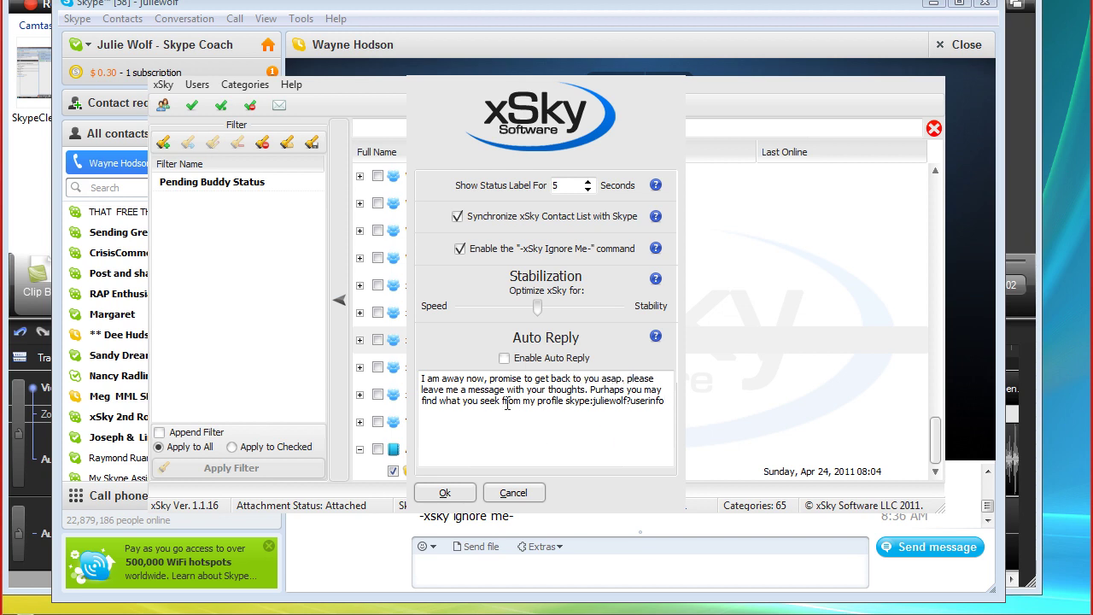
click(589, 390)
key(Return)
key(Return)
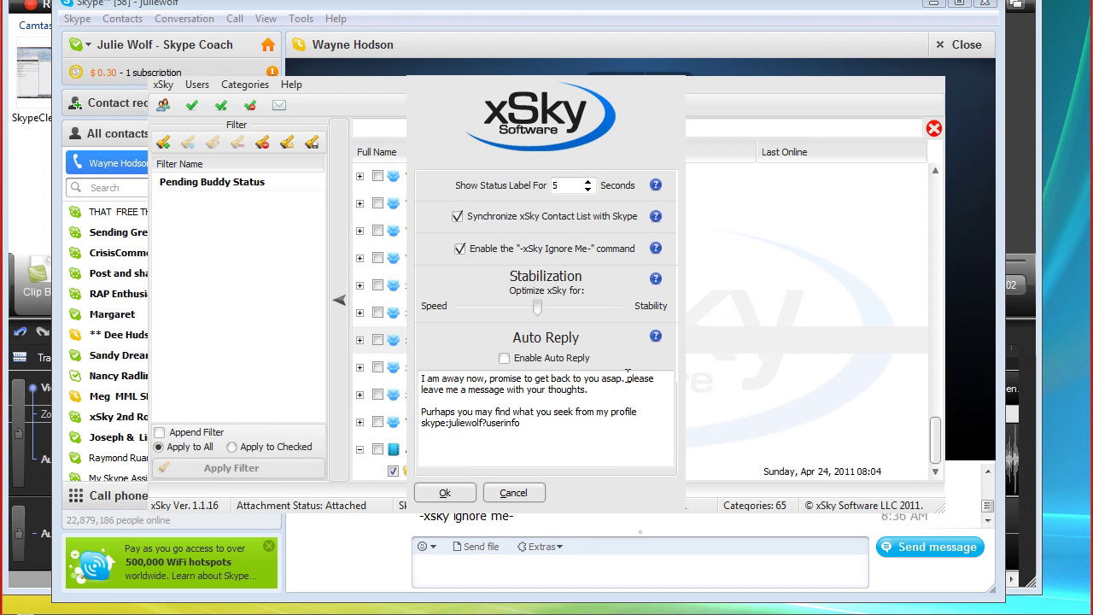
click(628, 377)
text(I want o h)
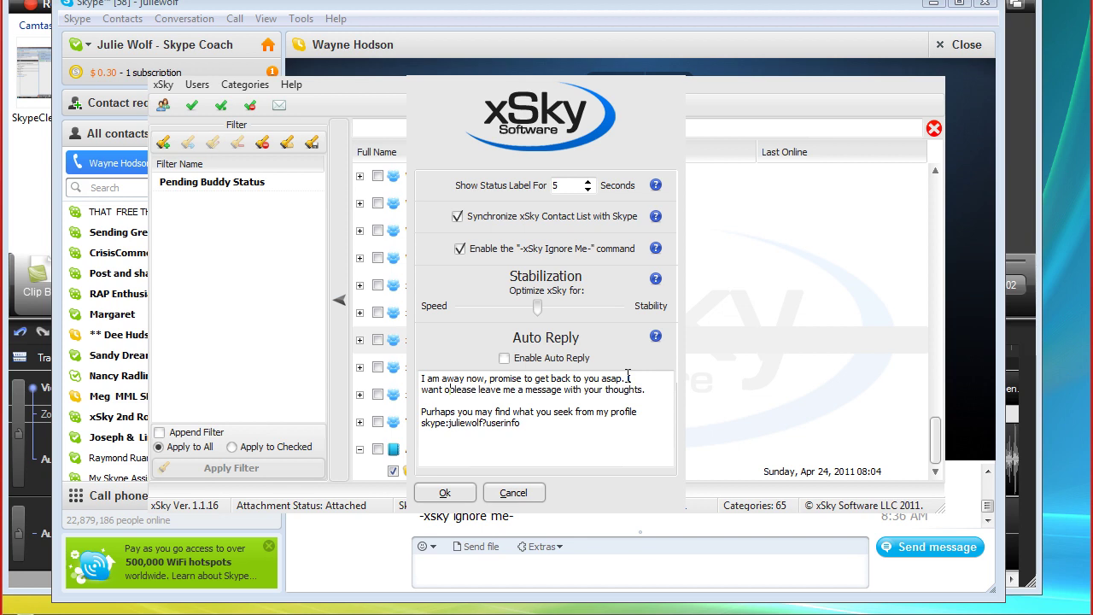
text(ear form you)
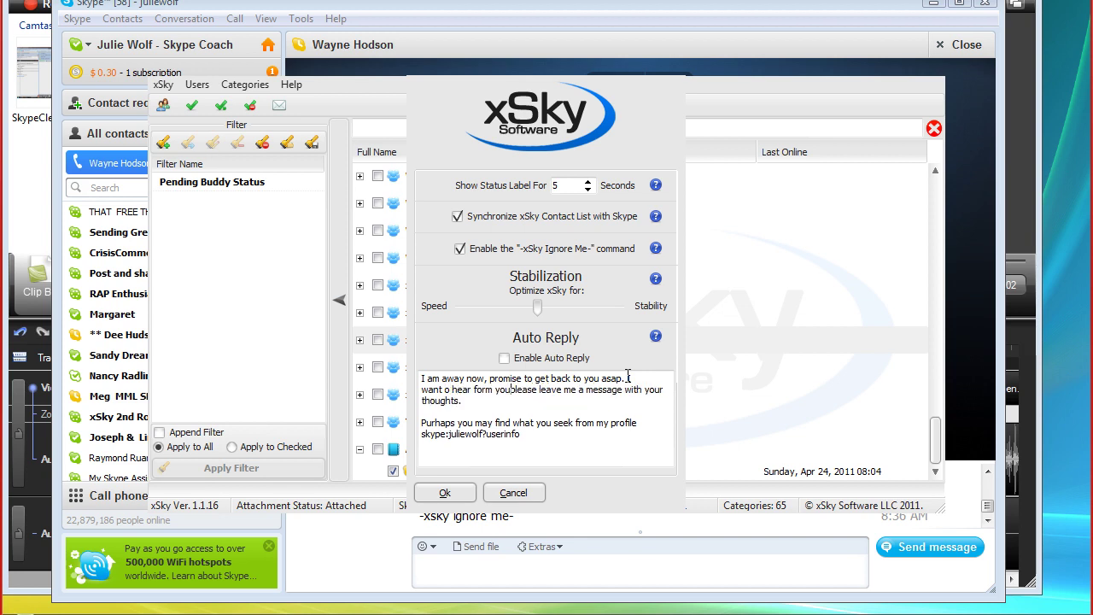
text(, so)
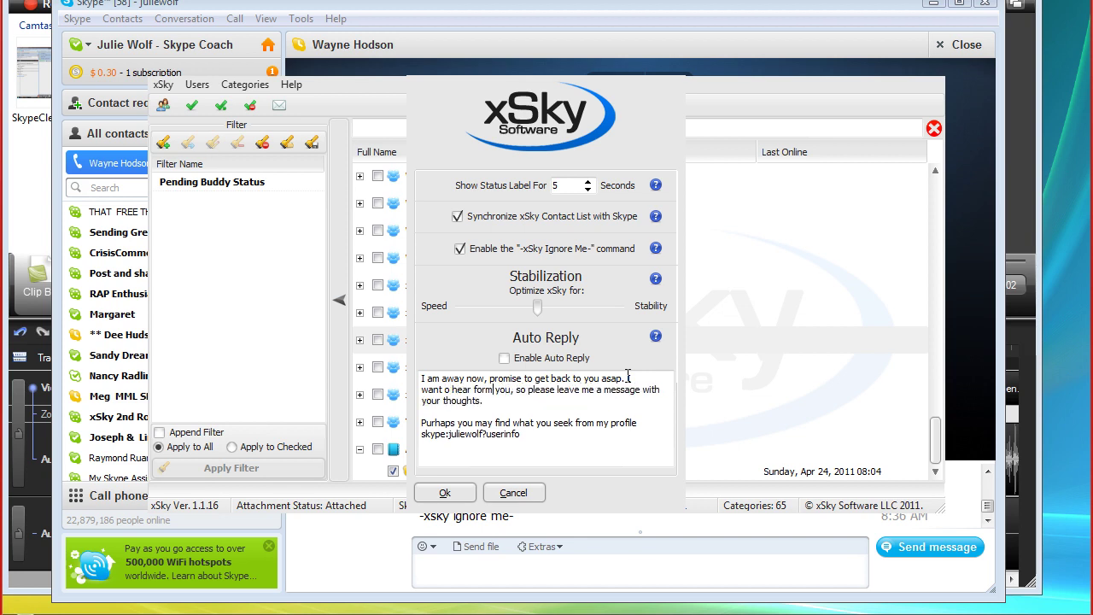
Fix the typo in 'form', add the (f) emoticon after the thoughts sentence, and save the settings
key(Left)
key(Left)
key(BackSpace)
text(o)
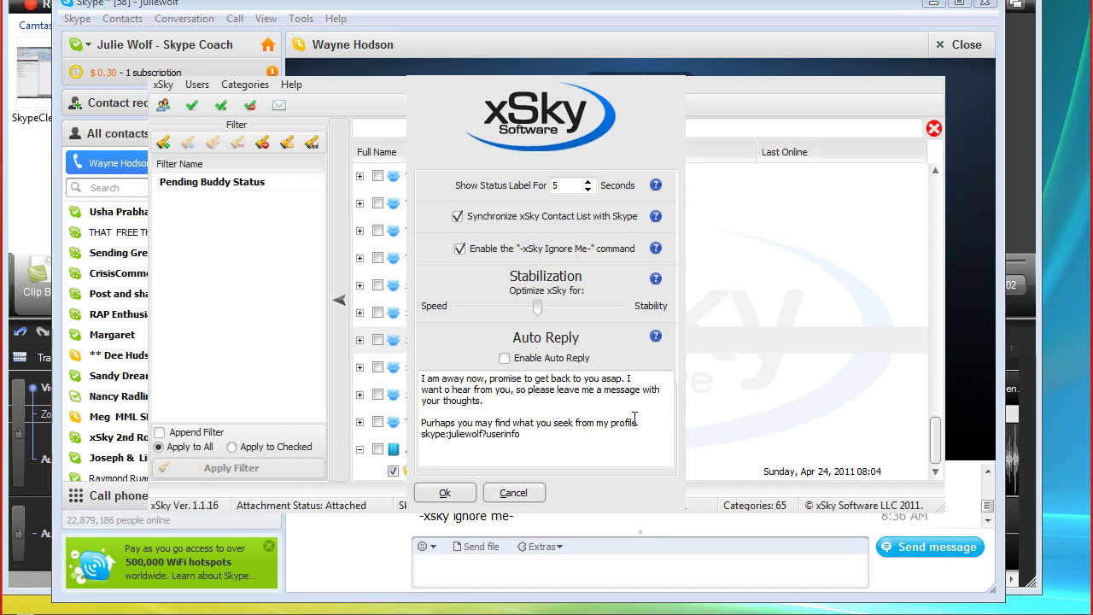
click(516, 404)
text((f))
click(457, 493)
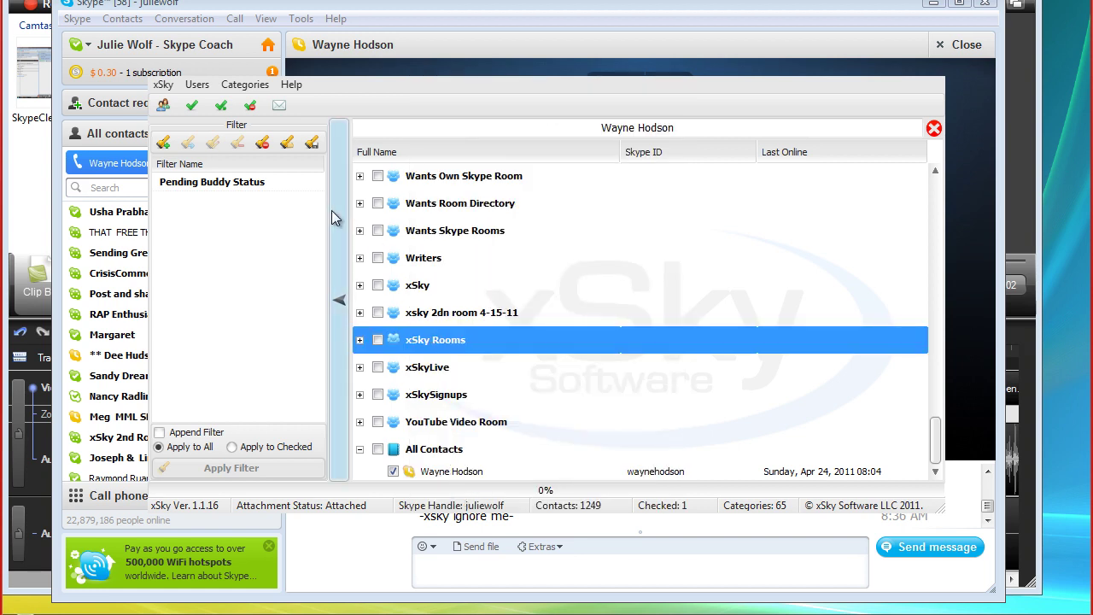
Tick Enable Auto Reply in xSky Settings and save with Ok
click(162, 85)
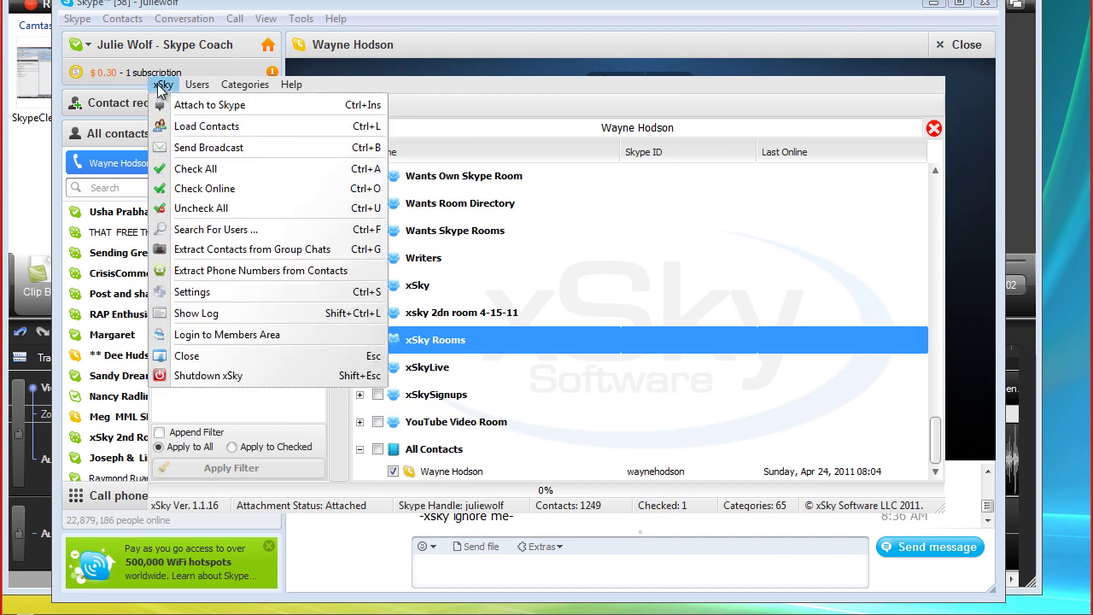
click(193, 293)
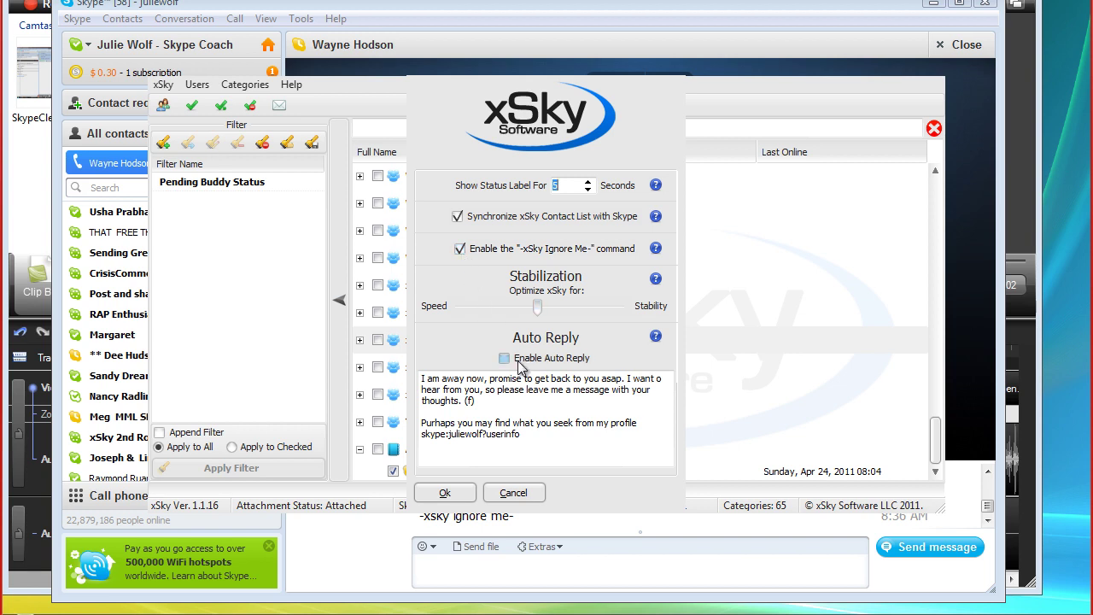
click(503, 359)
click(445, 493)
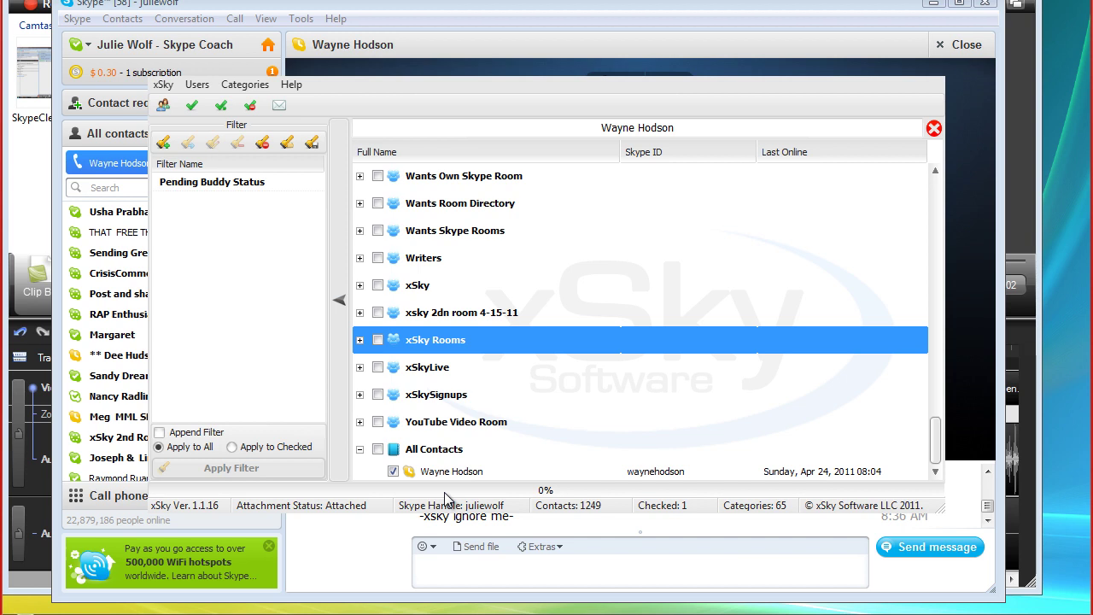
Reopen xSky Settings to review the enabled auto reply and midway stabilization
click(163, 86)
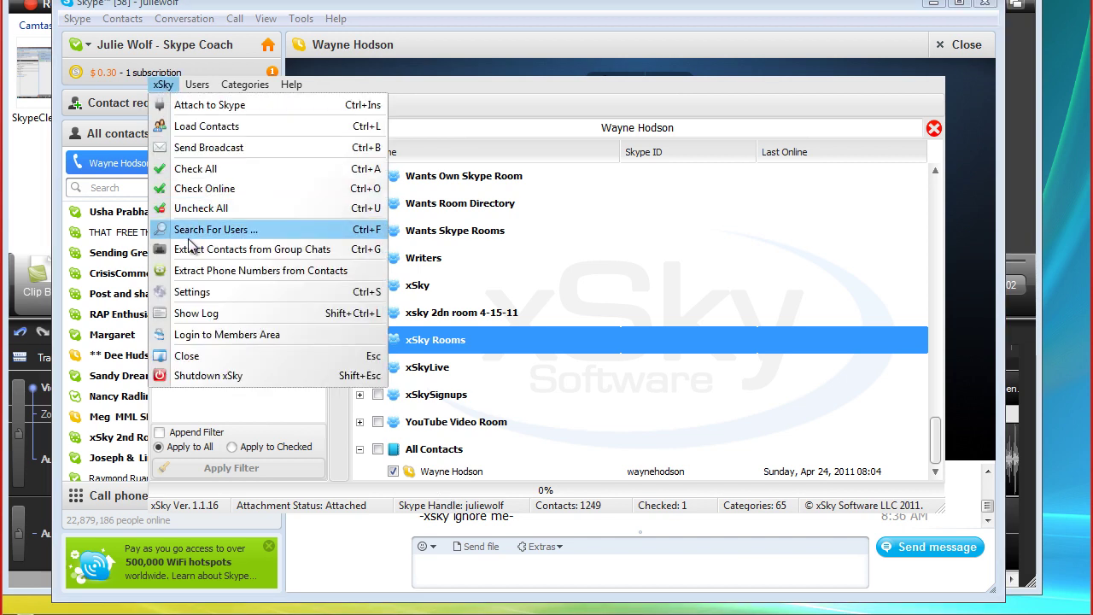
click(192, 291)
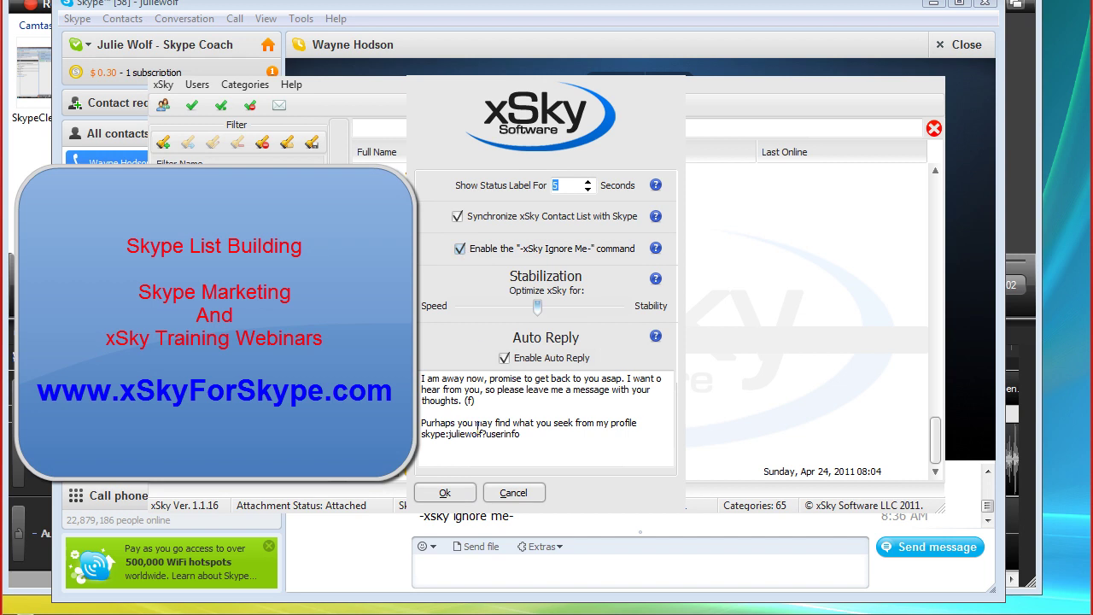
Close the settings, then use Check All and the search box so 0 of 1249 contacts remain checked
click(444, 493)
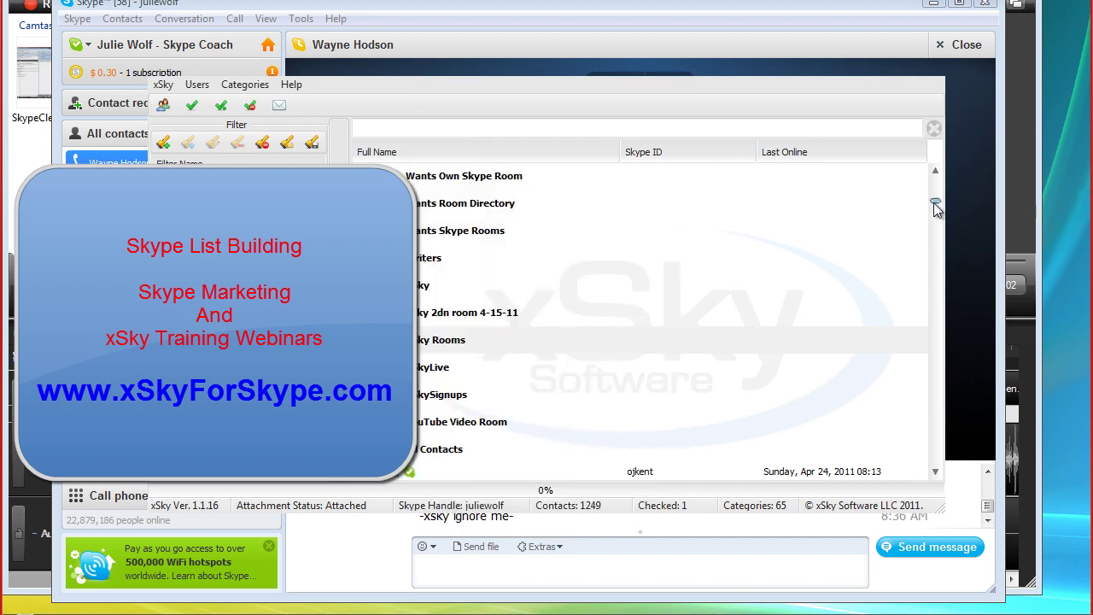
drag(937, 208, 937, 205)
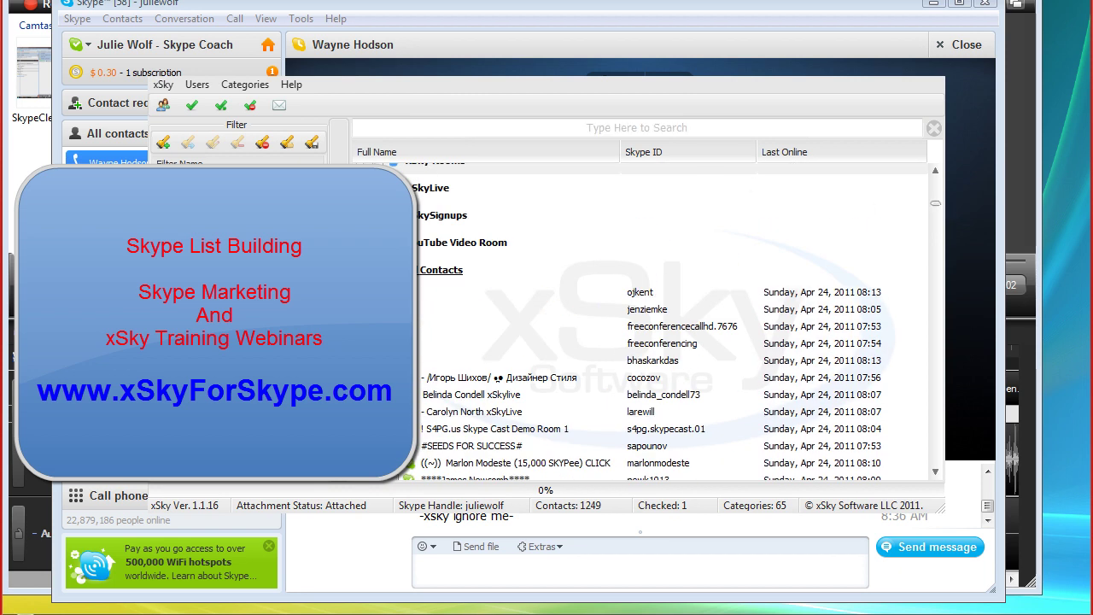
click(441, 270)
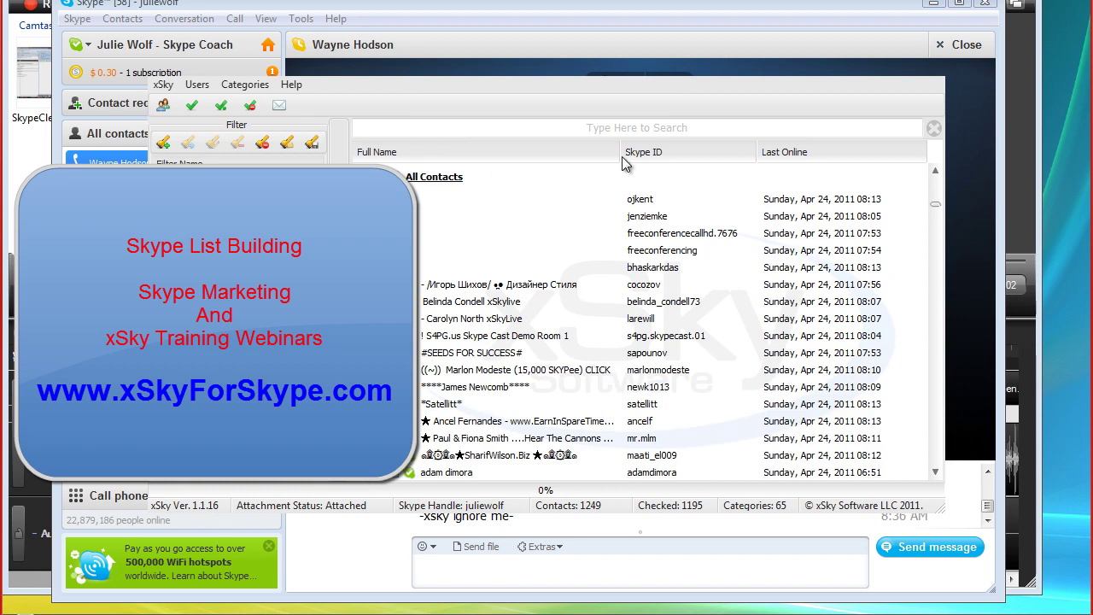
click(653, 125)
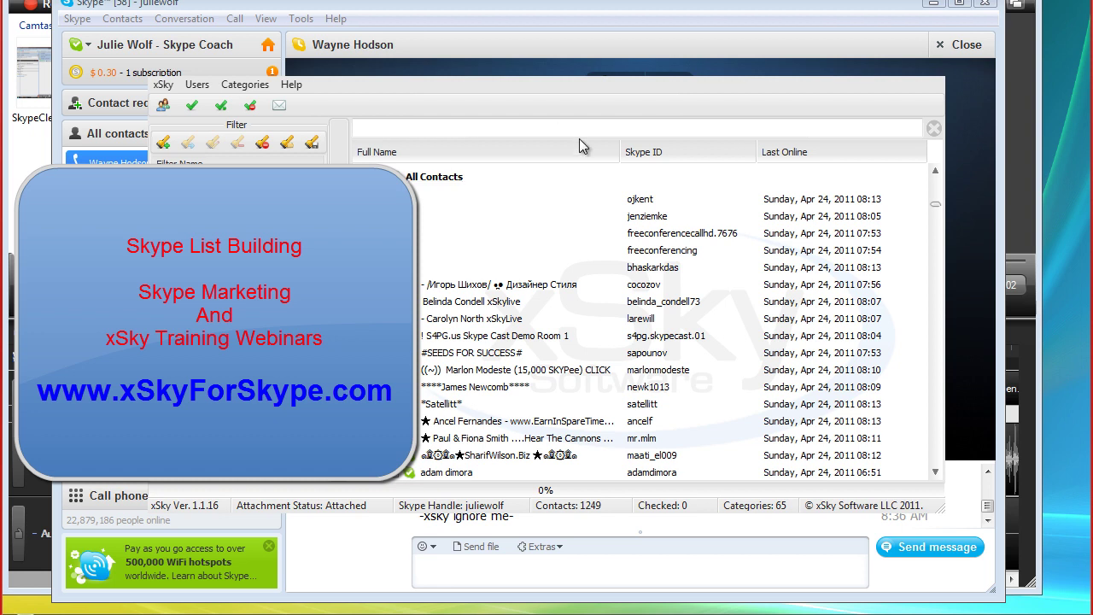
Search the contacts for the contact's name, fixing its spelling, and collapse the All Contacts group
text(Wayne)
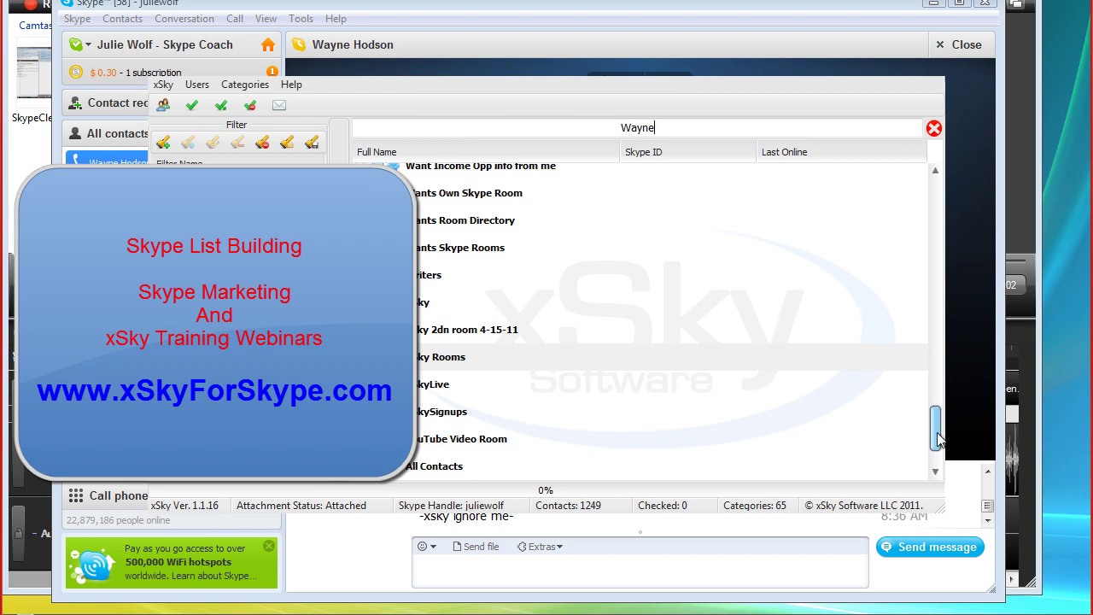
drag(937, 440, 946, 492)
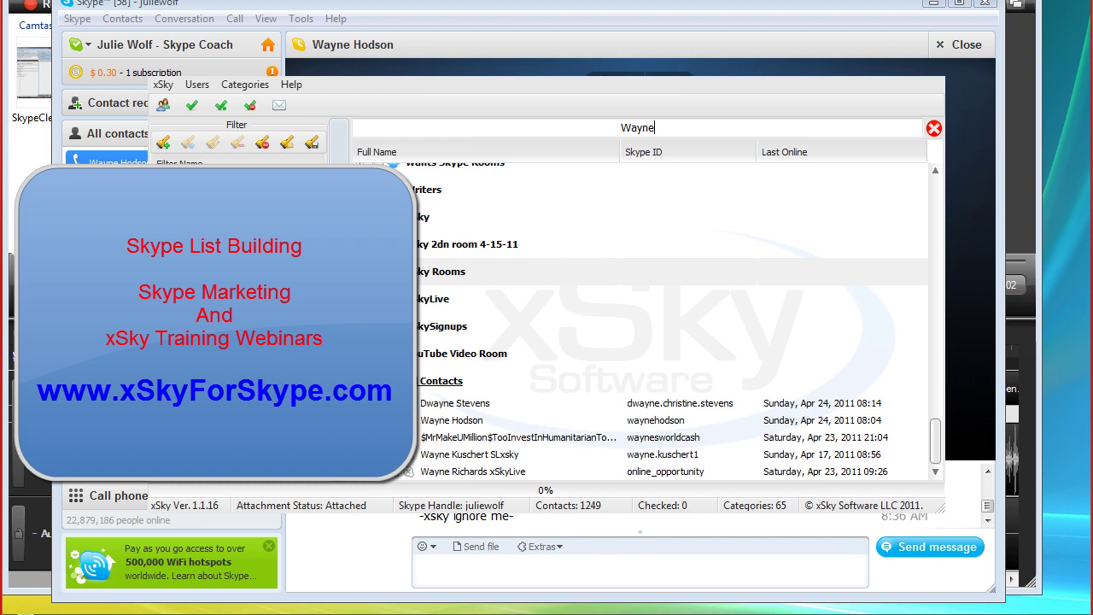
click(402, 381)
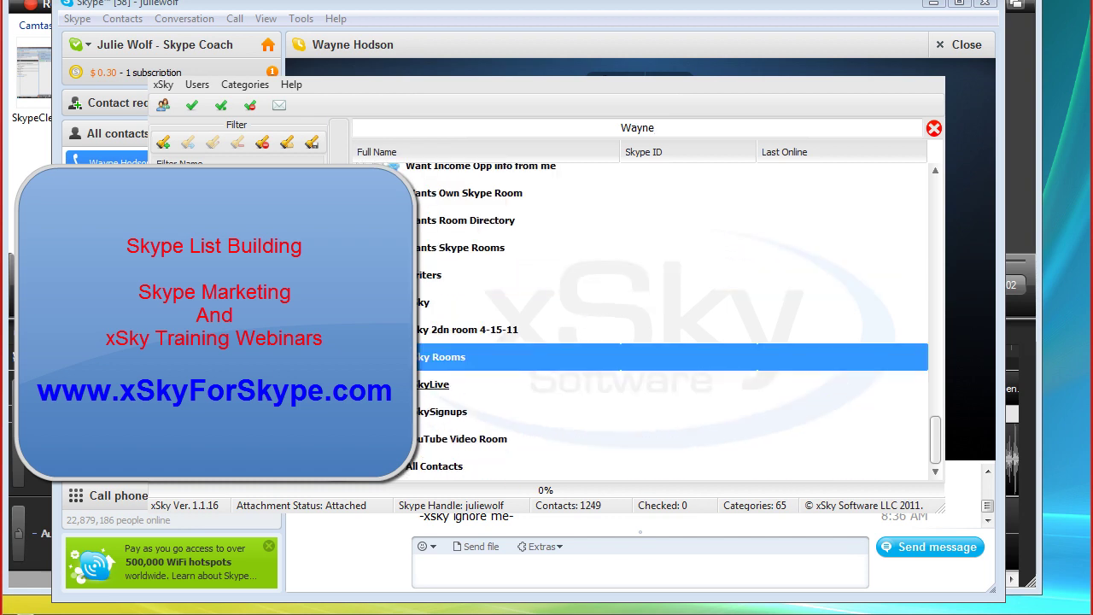